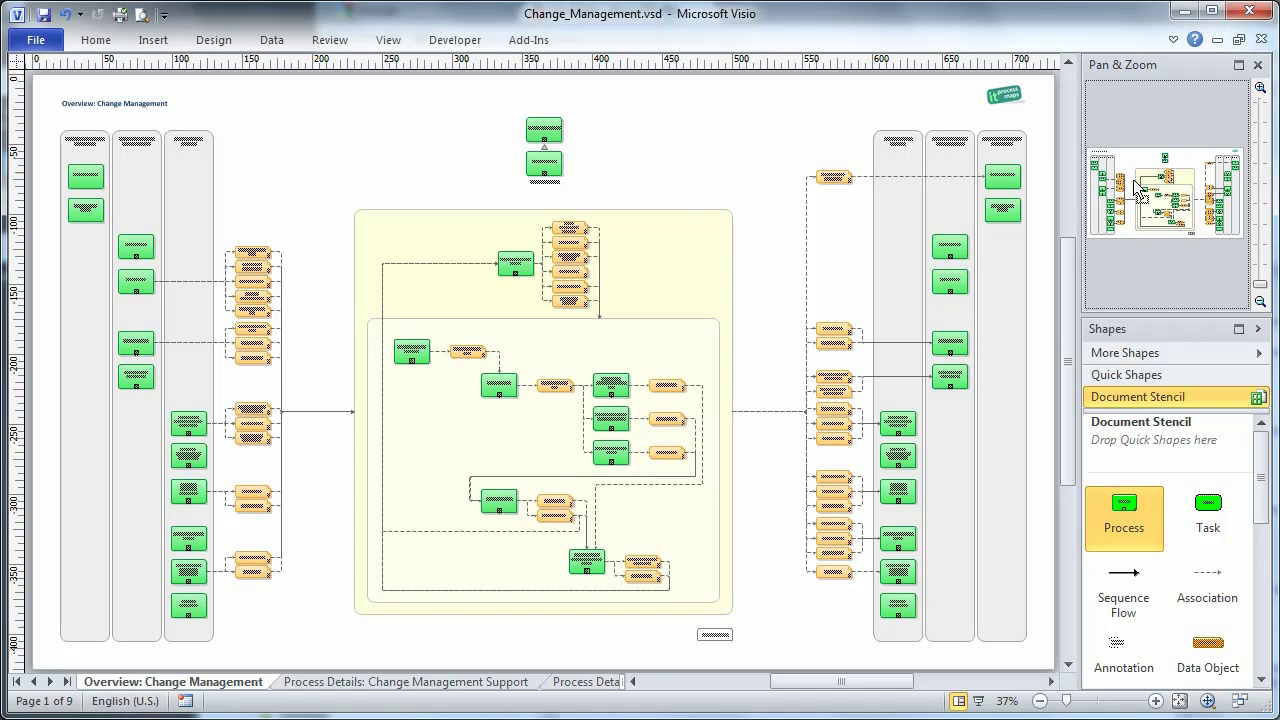
- Zoom into the overview's central process area and jump to the RFC Classification details page
drag(1133, 181, 1192, 222)
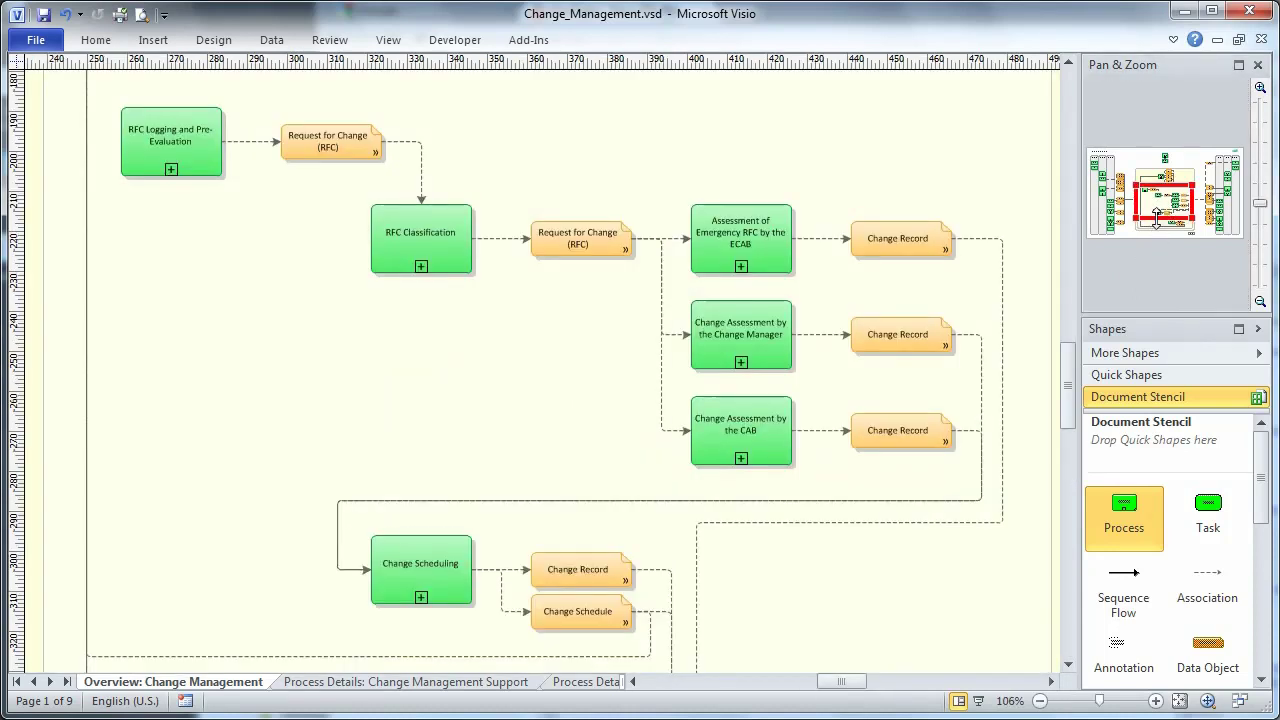
click(436, 245)
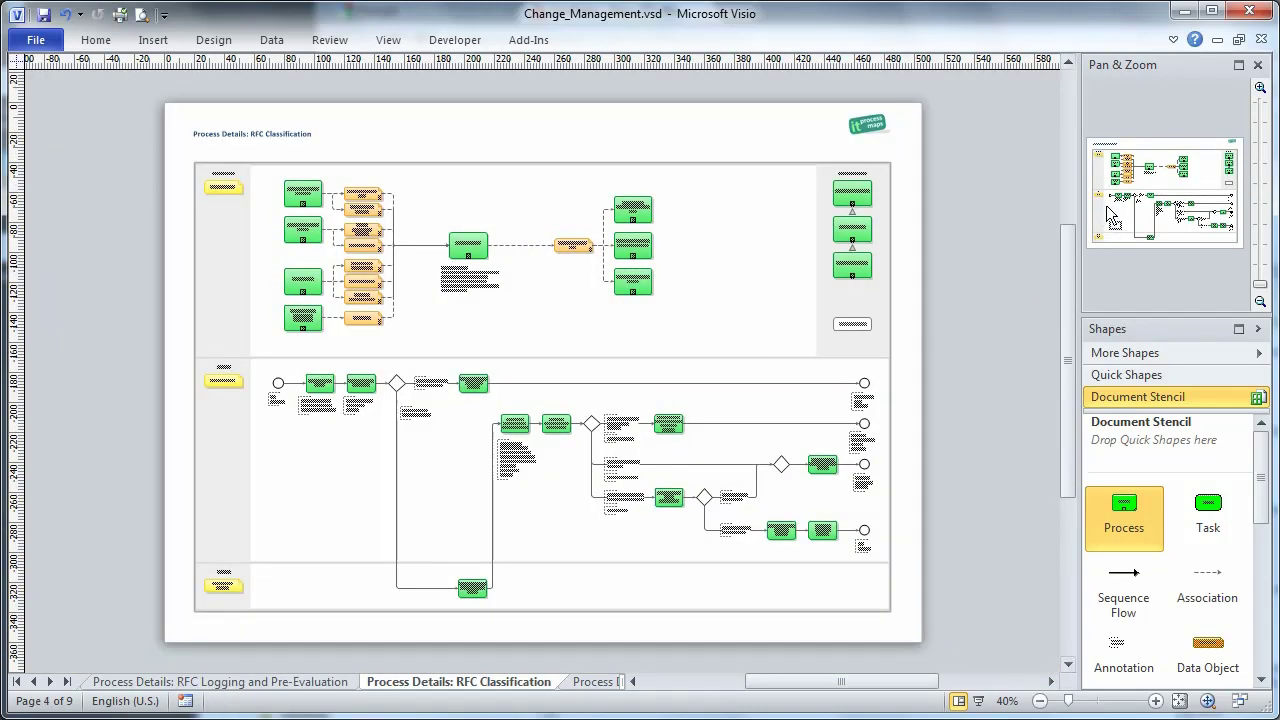
- Zoom to the Superior Processes area of RFC Classification, then follow the link back to the Change Management overview
drag(1090, 183, 1168, 231)
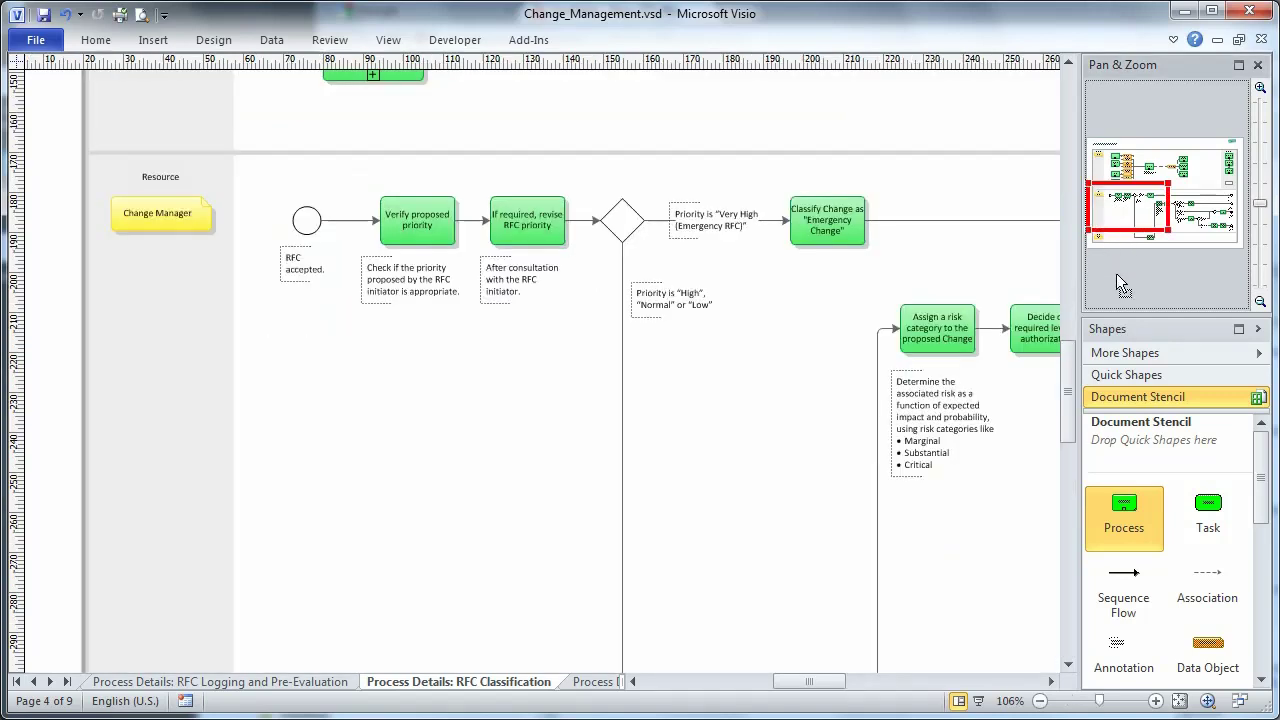
drag(1131, 210, 1225, 173)
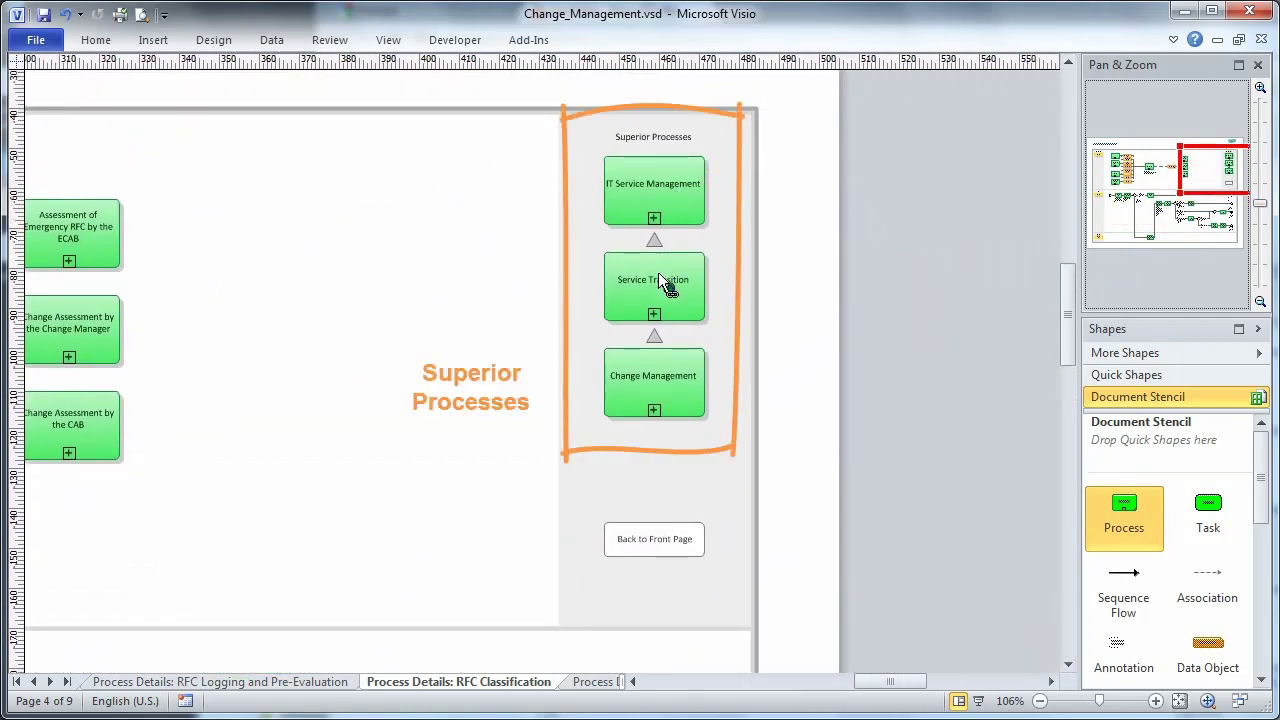
click(660, 390)
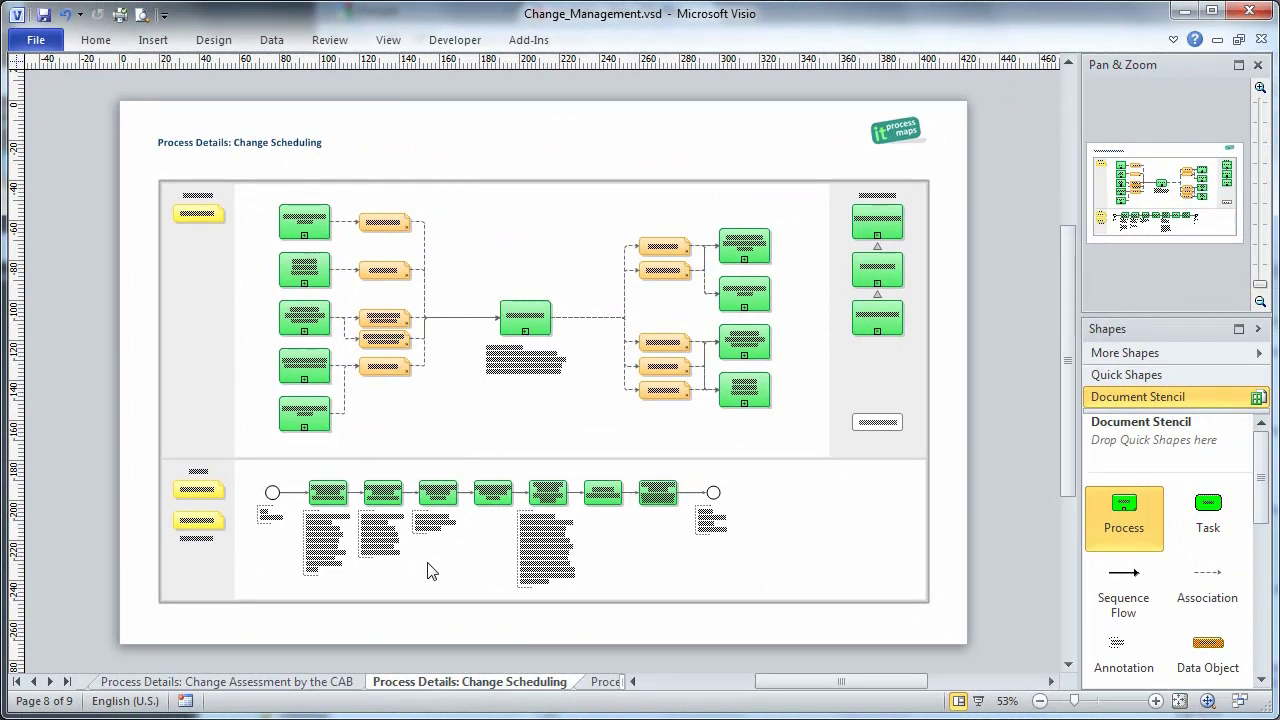
- Scroll down on the Change Scheduling page and drag its bottom edge down to add blank space
drag(1073, 330, 1060, 420)
drag(817, 437, 794, 583)
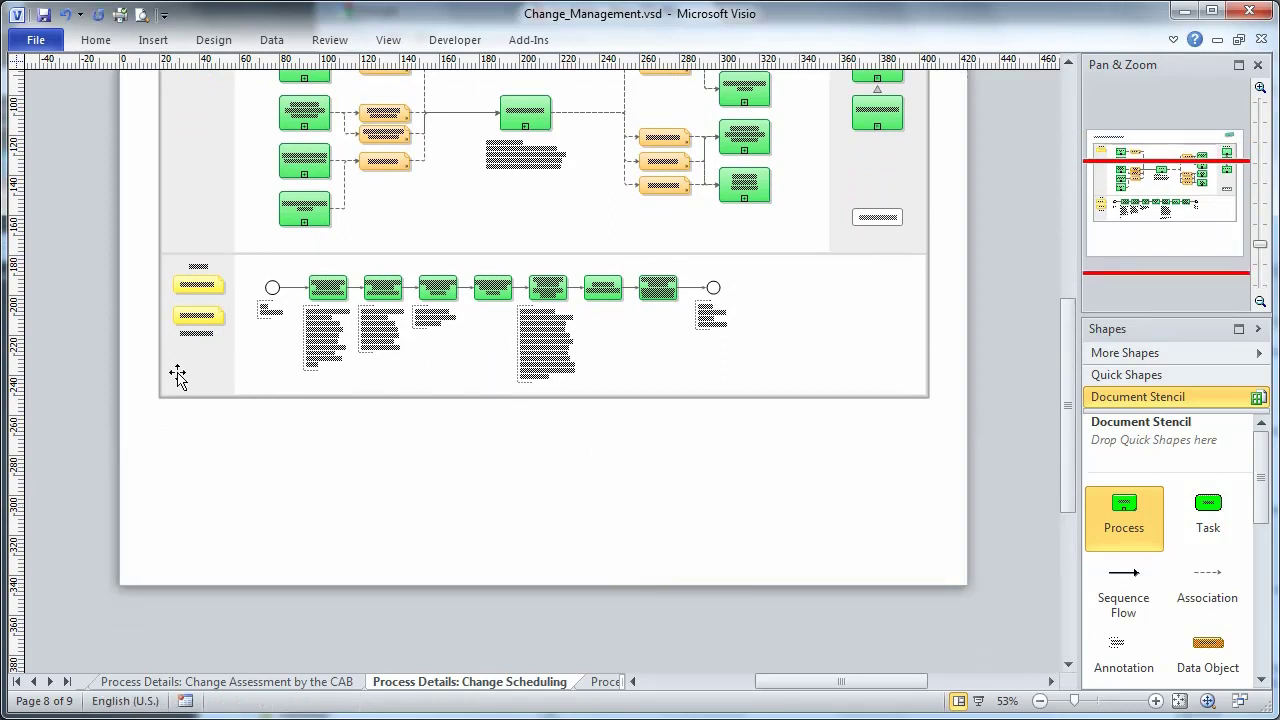
- Add an empty swimlane at the pool's bottom and drop a Role shape into its resource area
click(144, 397)
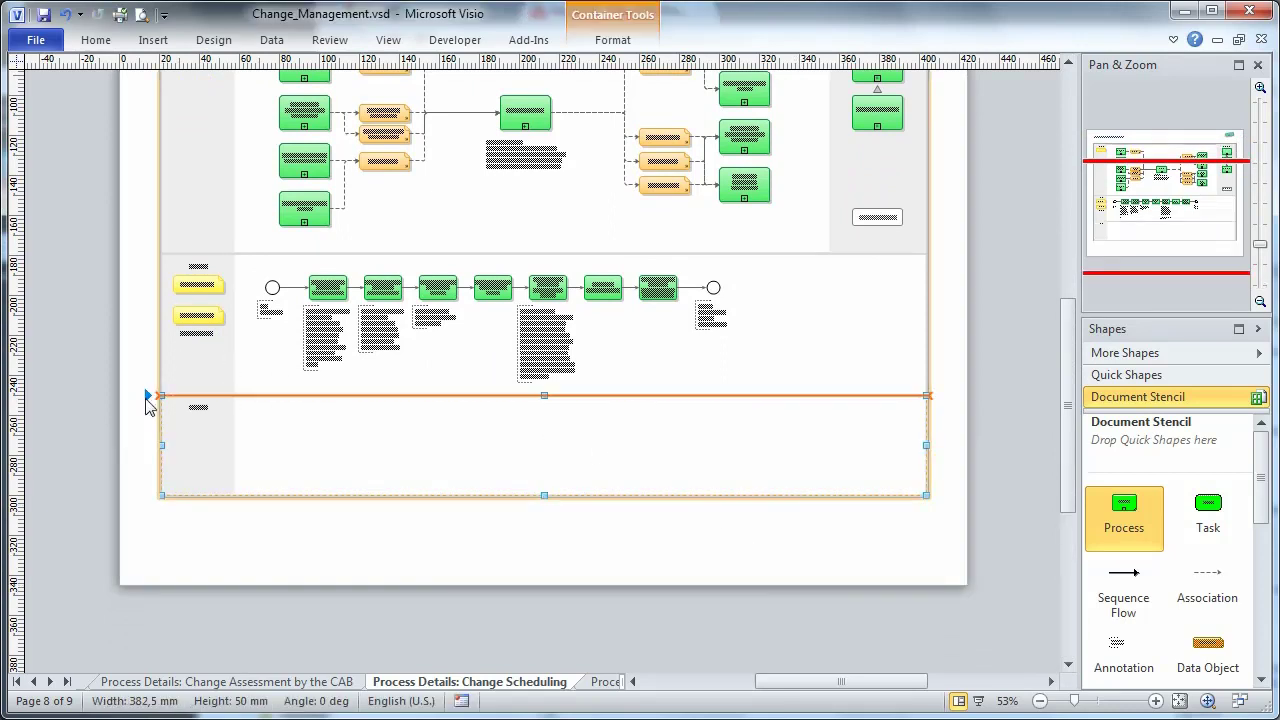
scroll(436, 477, up, 5)
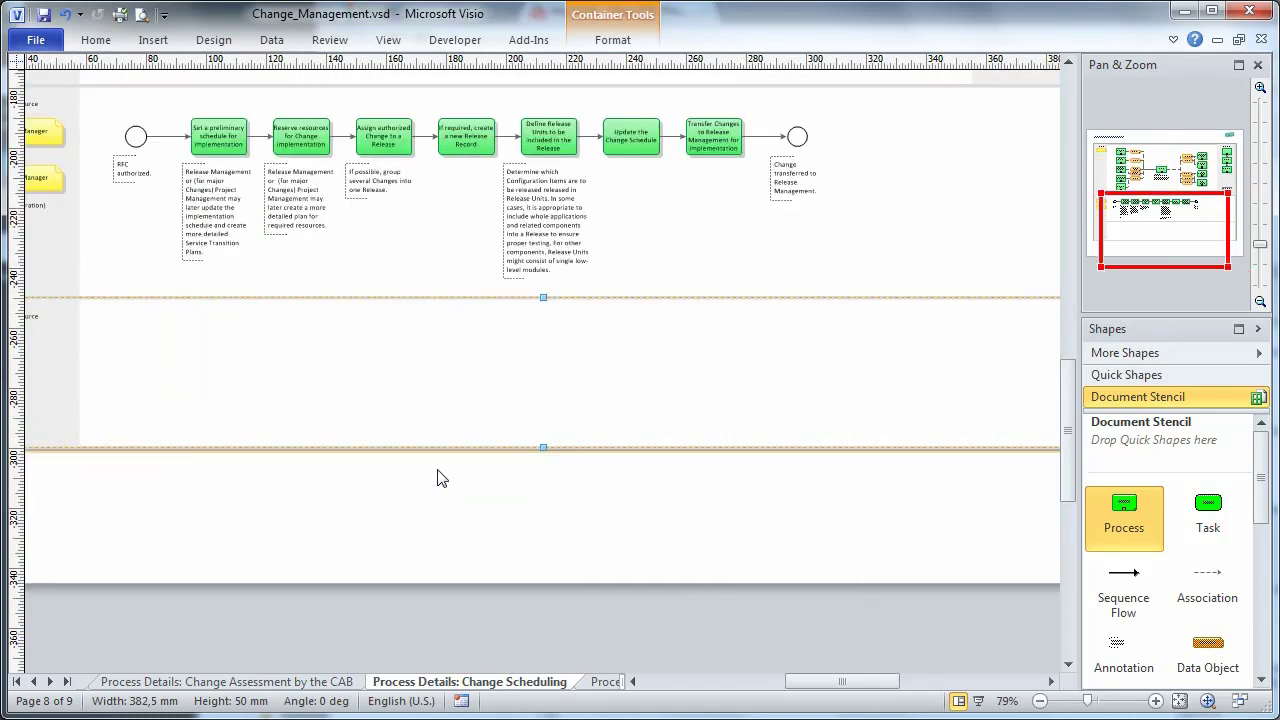
drag(842, 681, 786, 681)
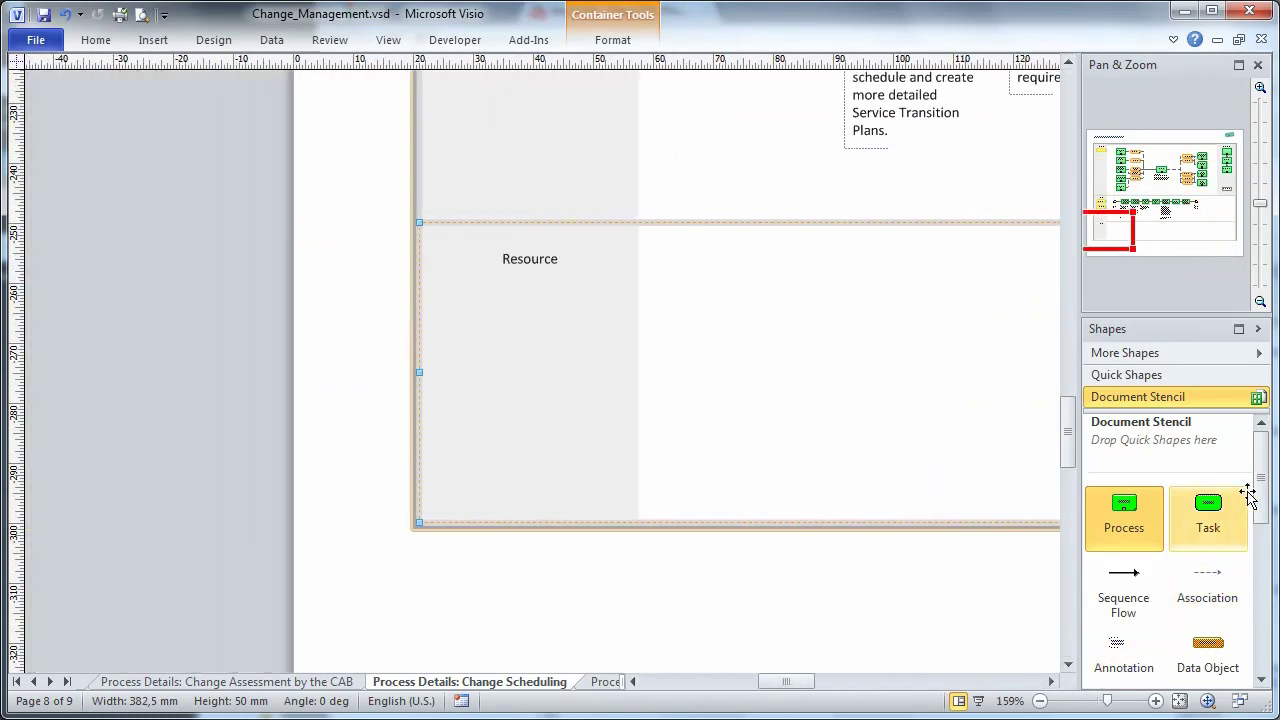
scroll(1210, 550, down, 5)
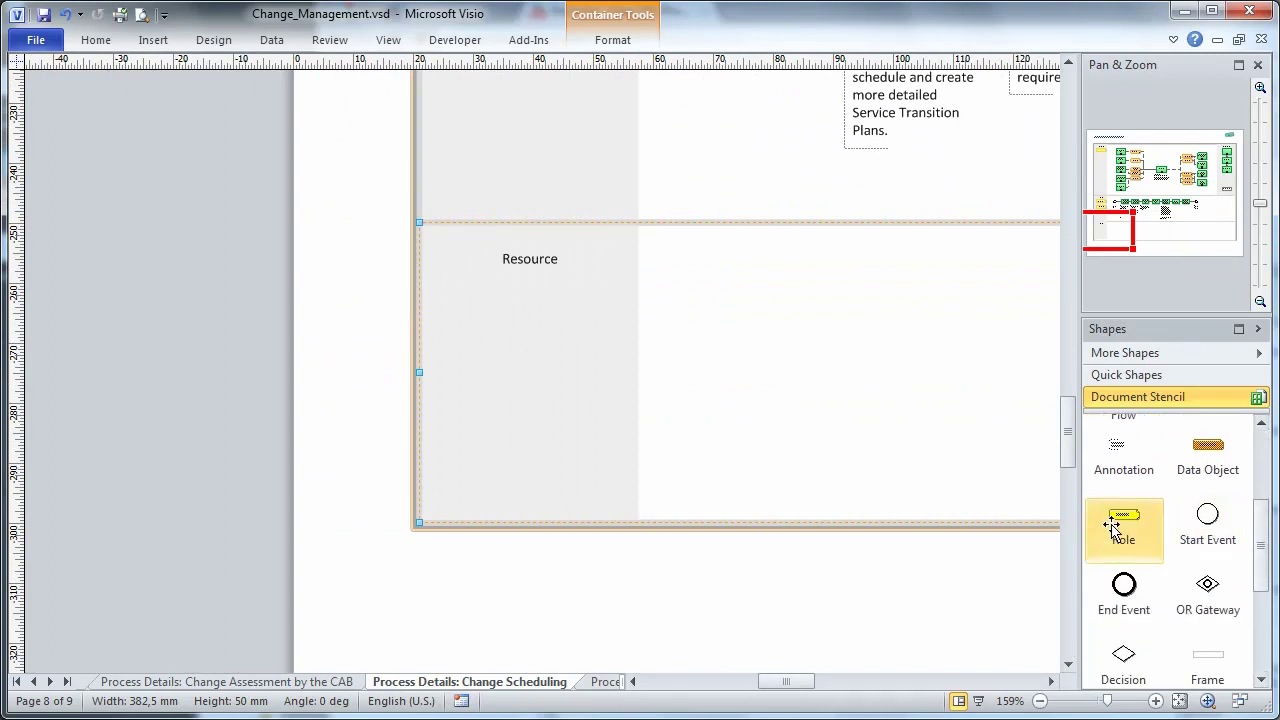
drag(1115, 526, 524, 322)
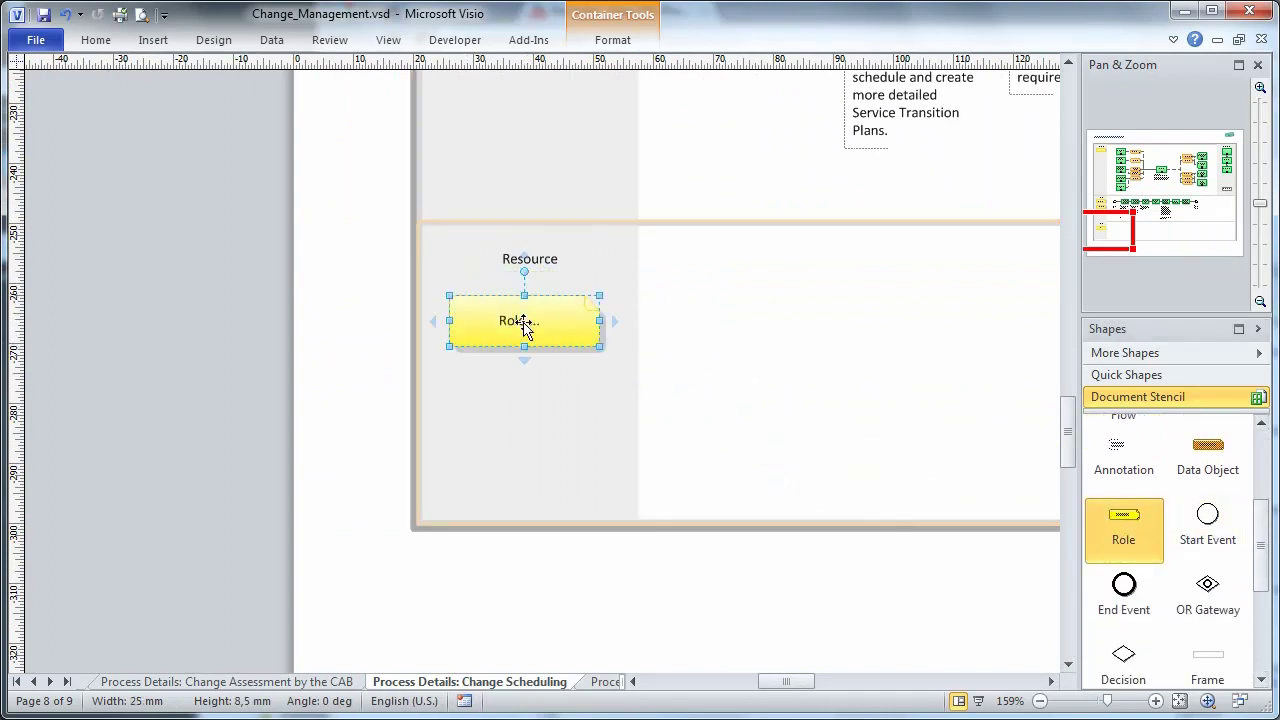
- Link the role shape to the repository's Change Manager record, found by searching 'change'
click(530, 40)
click(142, 66)
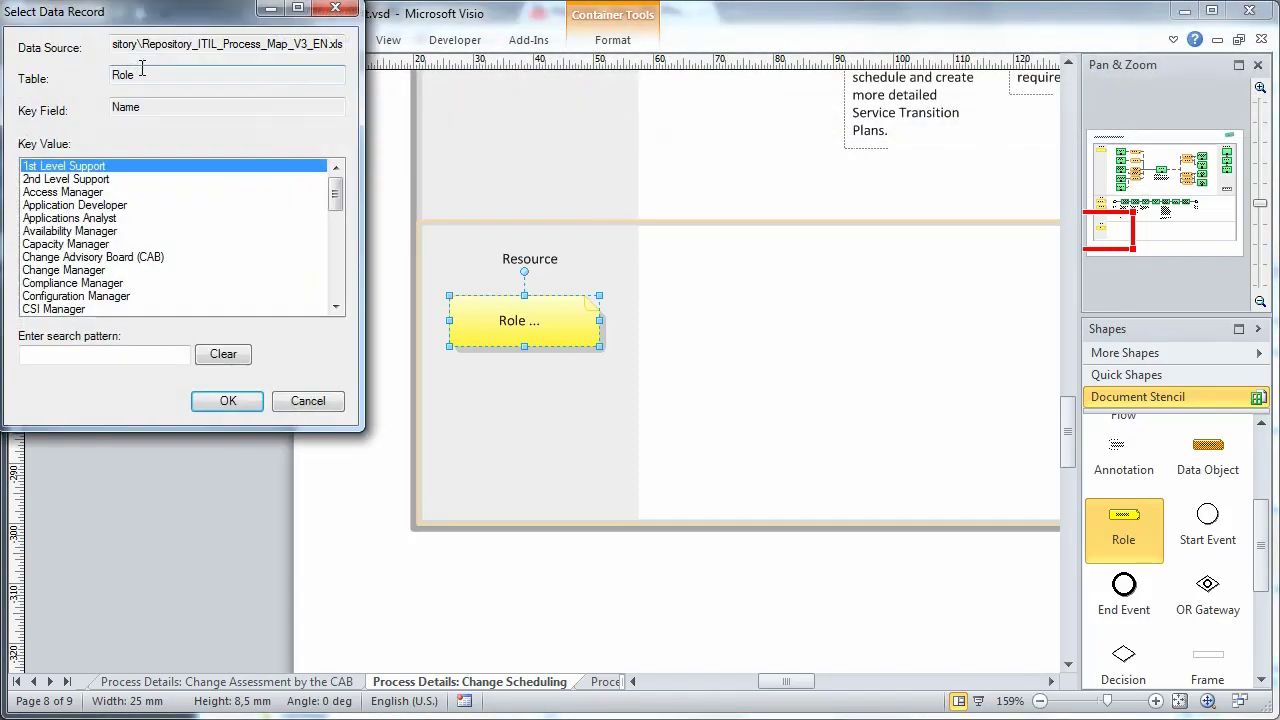
drag(186, 26, 848, 158)
click(787, 484)
text(change)
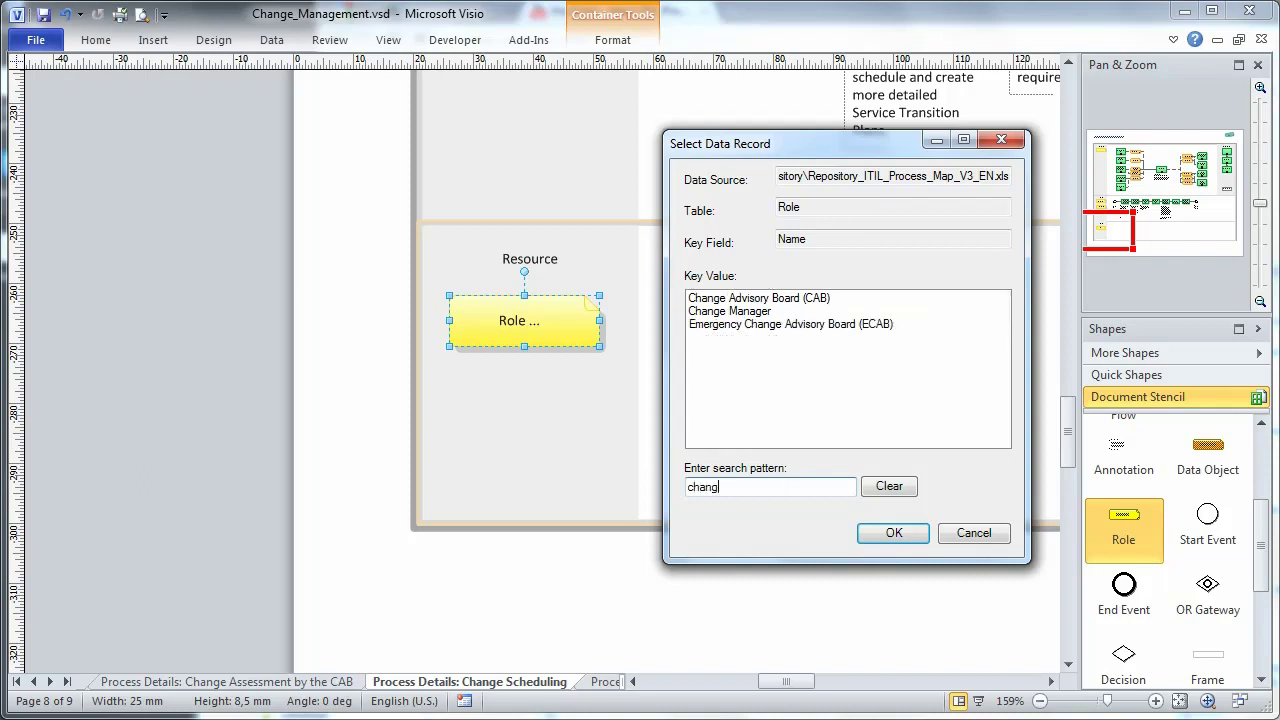
click(752, 312)
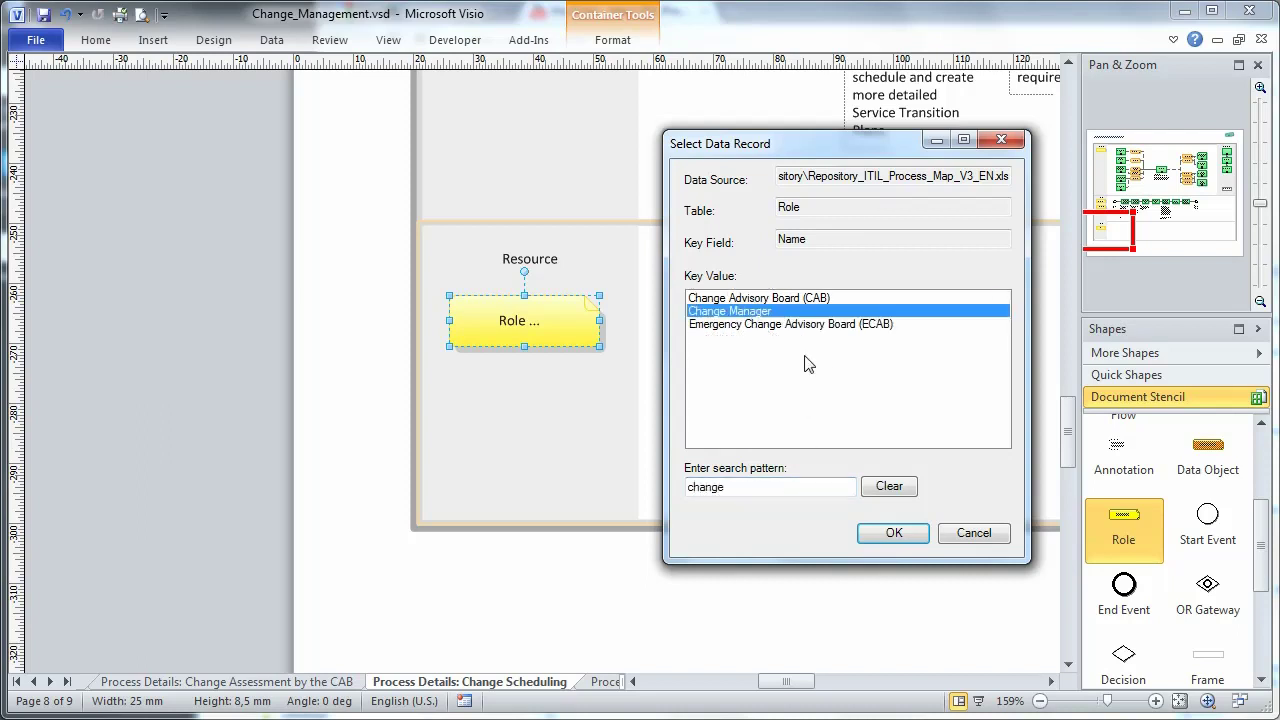
click(893, 533)
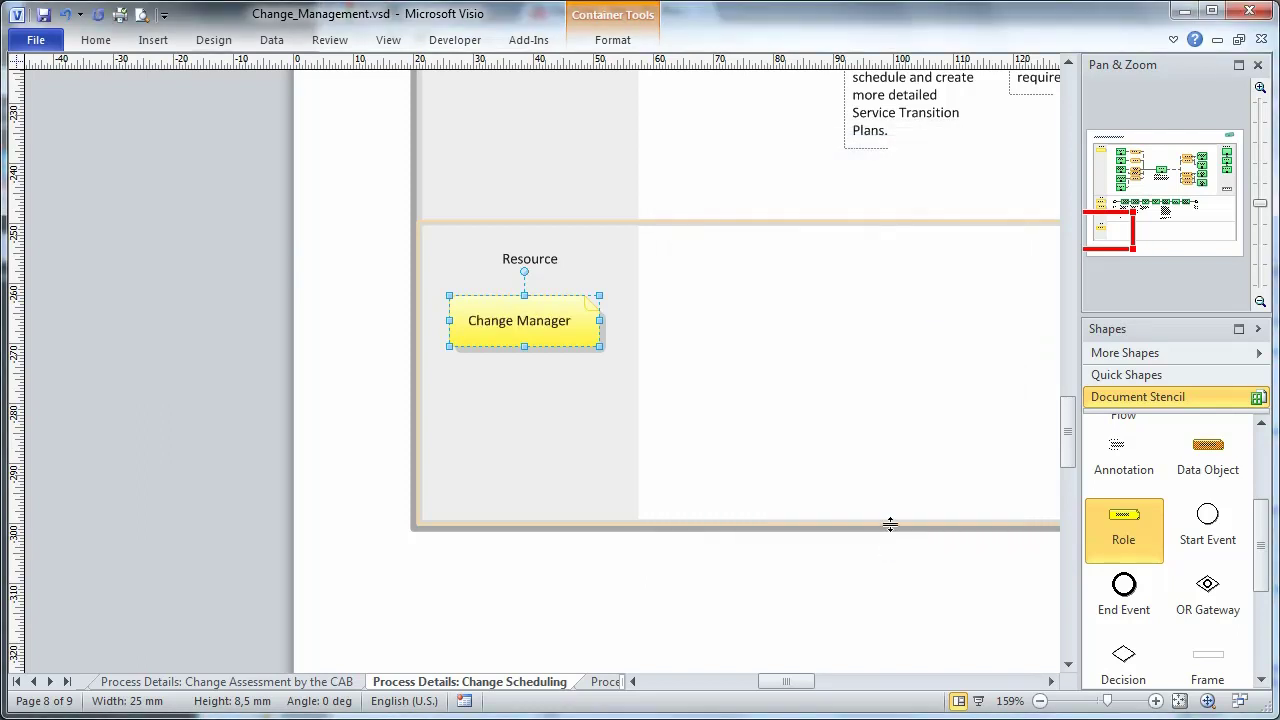
- Move the final two activities and the end event down into the new Change Manager lane
drag(1133, 232, 1215, 228)
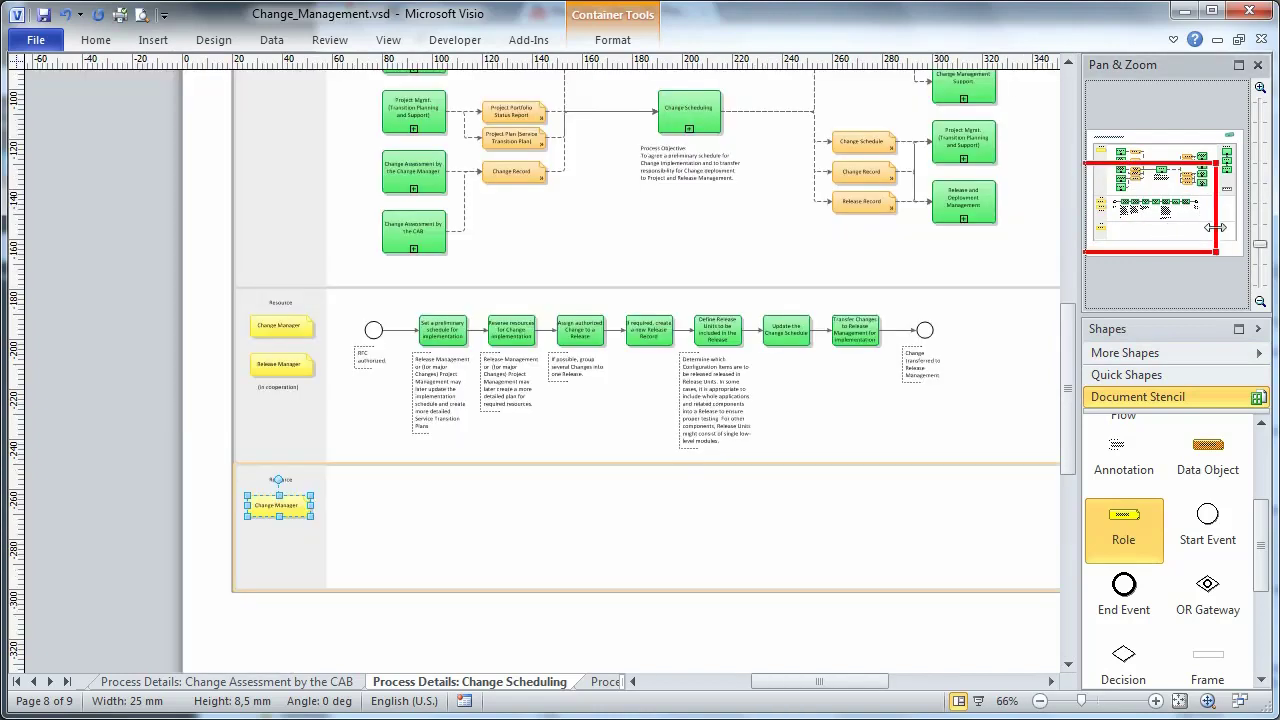
mouse_move(753, 299)
mouse_down()
mouse_move(945, 388)
mouse_move(988, 423)
mouse_up()
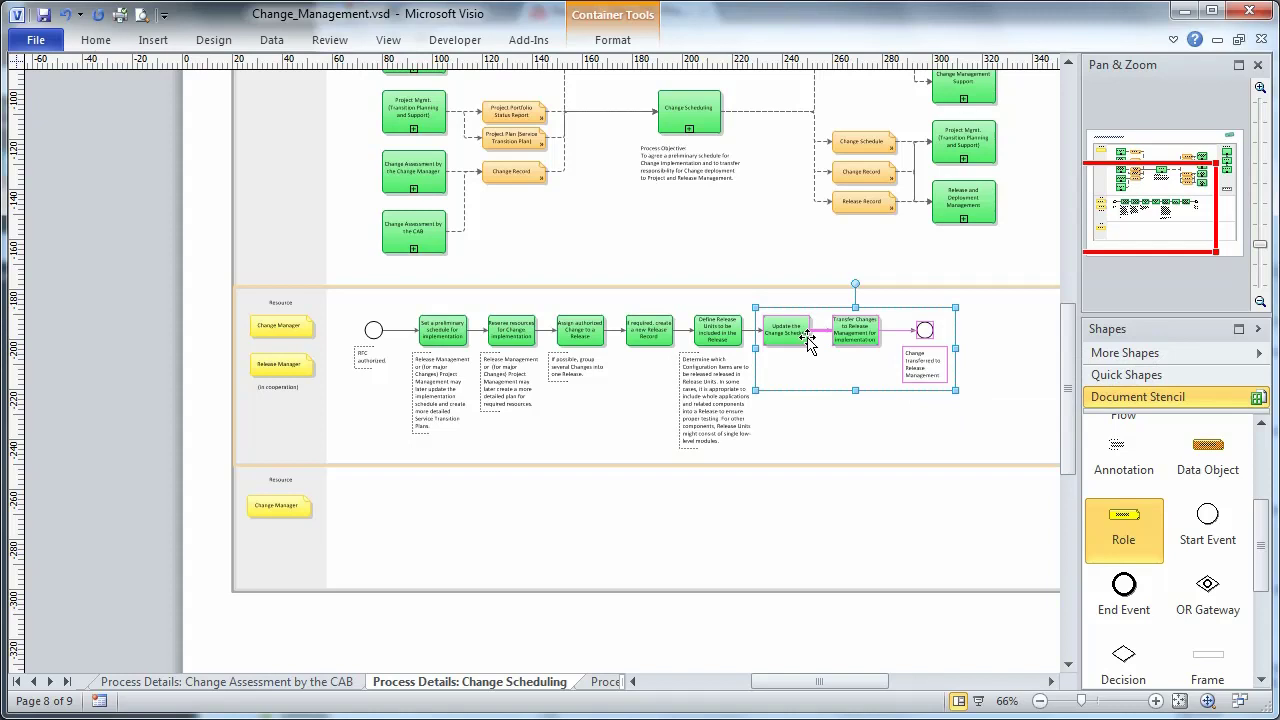
drag(785, 337, 786, 508)
click(845, 522)
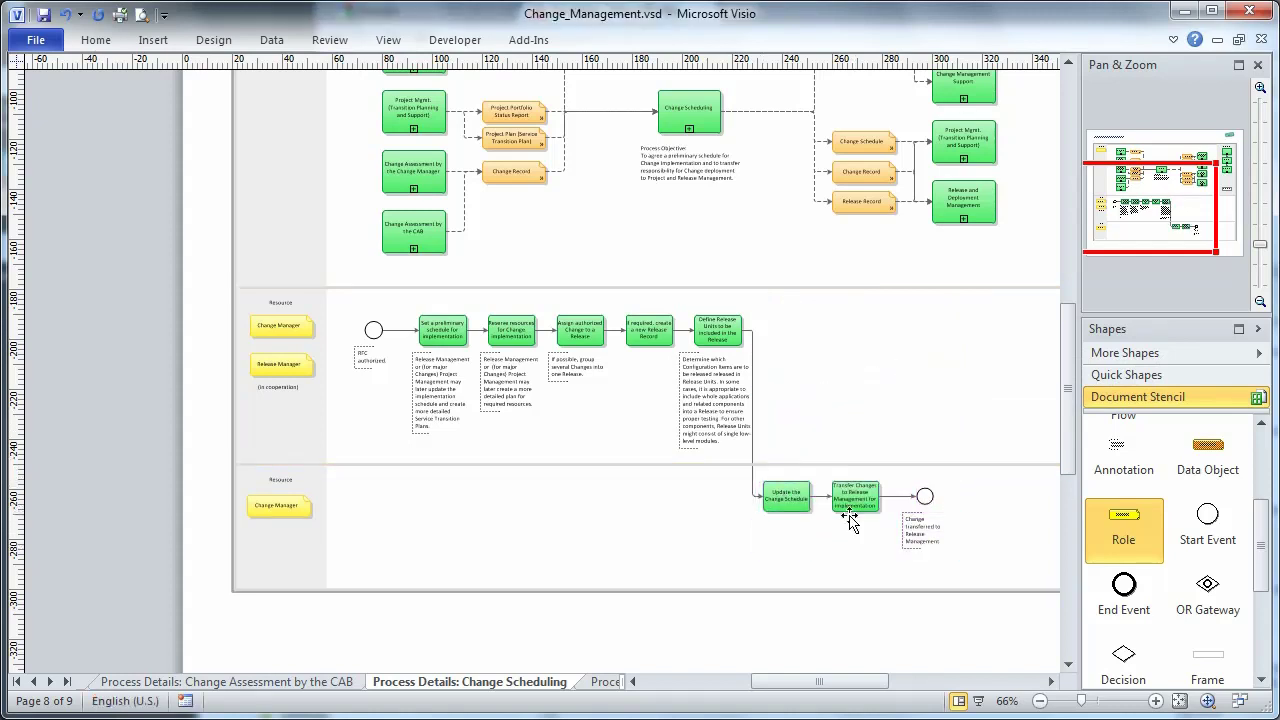
- Shrink the new bottom lane's height and shorten the drawing page to fit the pool
drag(1260, 247, 1260, 284)
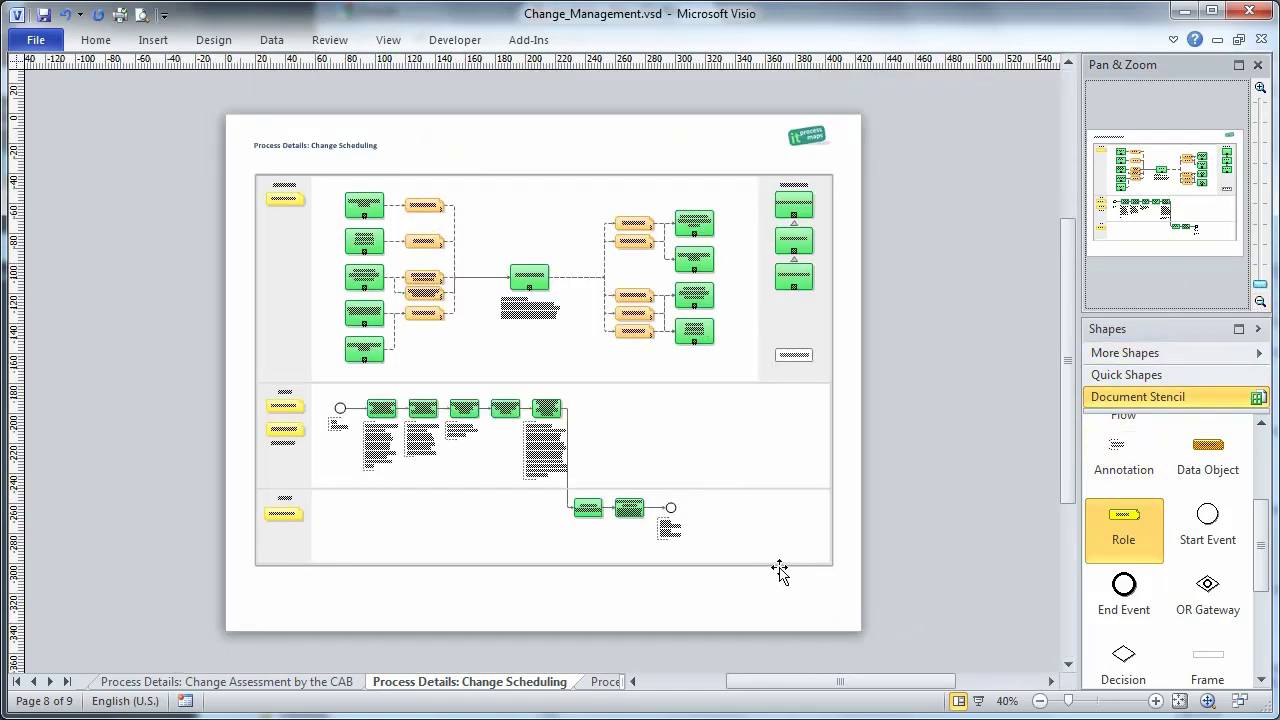
drag(774, 564, 777, 546)
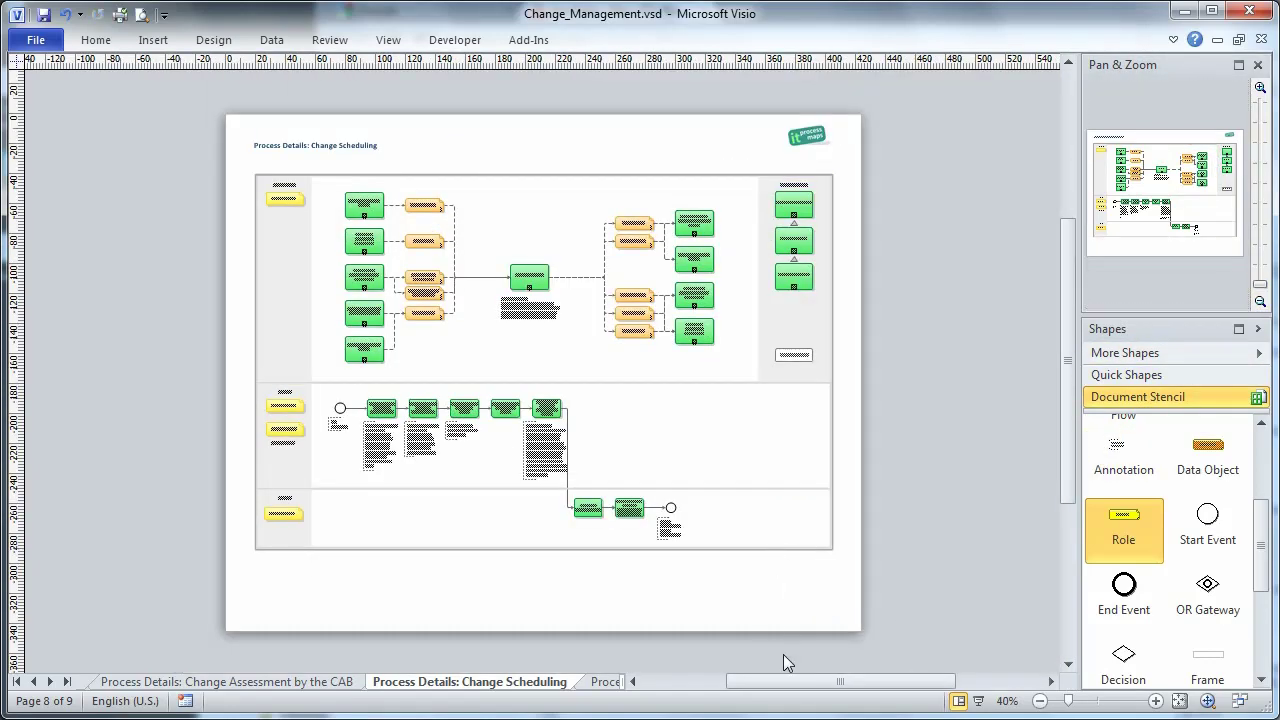
drag(770, 626, 777, 578)
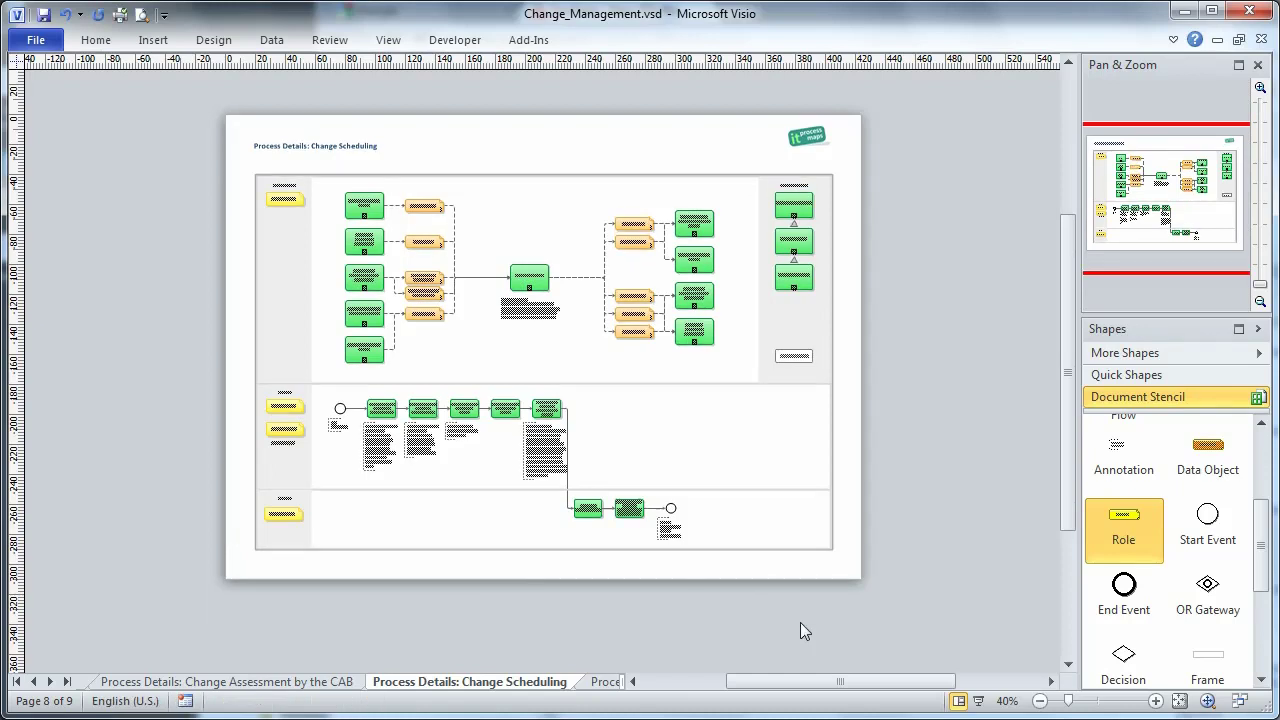
- Move the Change Manager lane above the original second lane and deselect it
drag(286, 532, 287, 404)
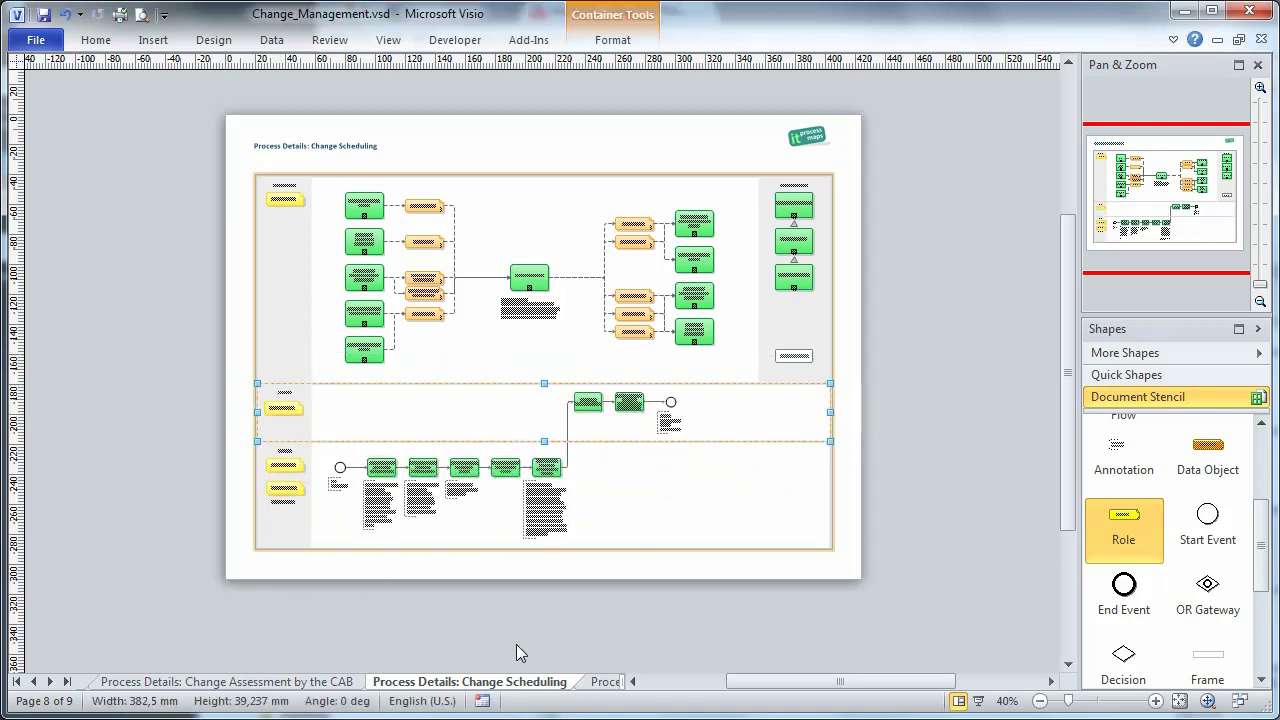
click(516, 644)
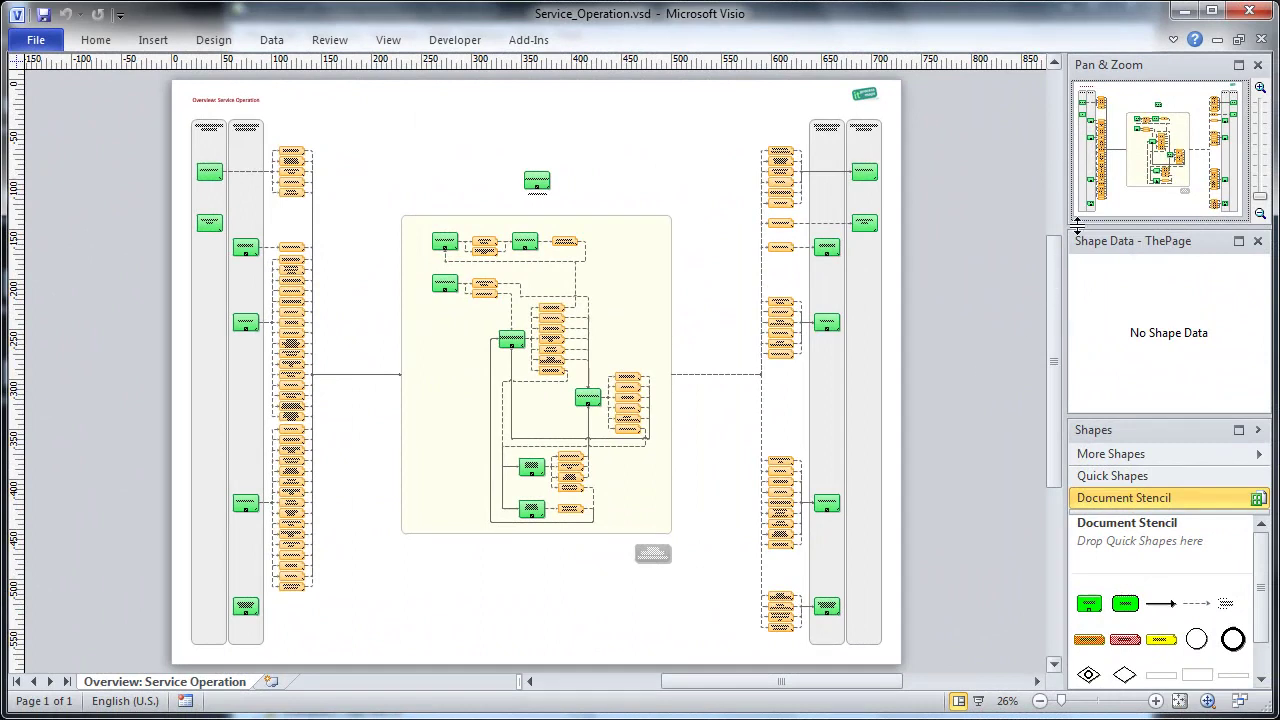
- Review Shape Data for Incident, Request, Event and Access Management, noting Access Management's Status
drag(1126, 114, 1186, 172)
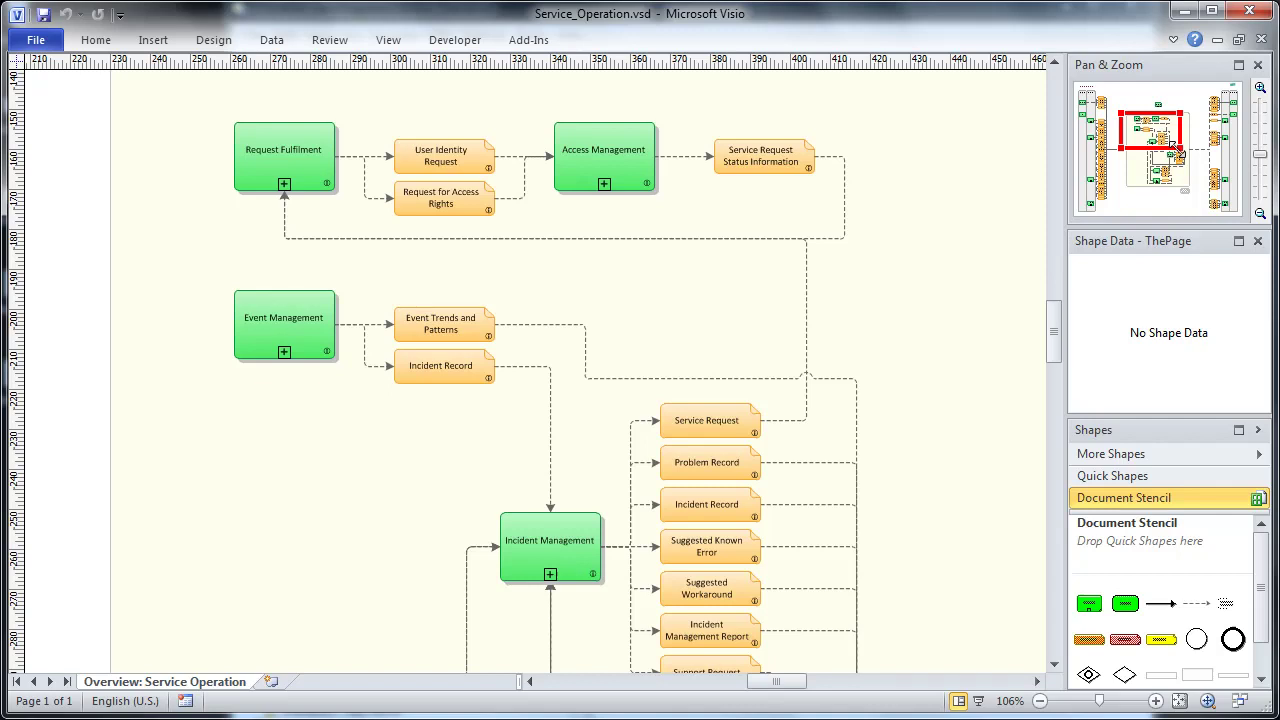
click(548, 558)
click(305, 152)
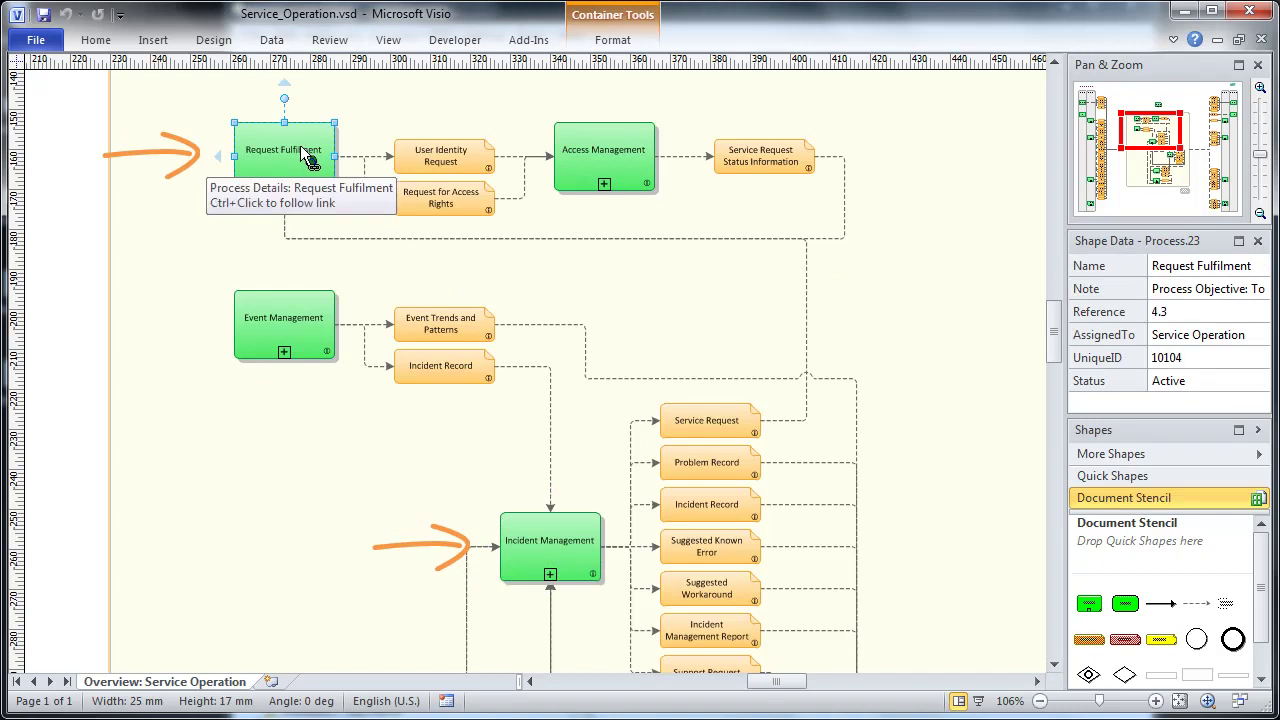
click(319, 334)
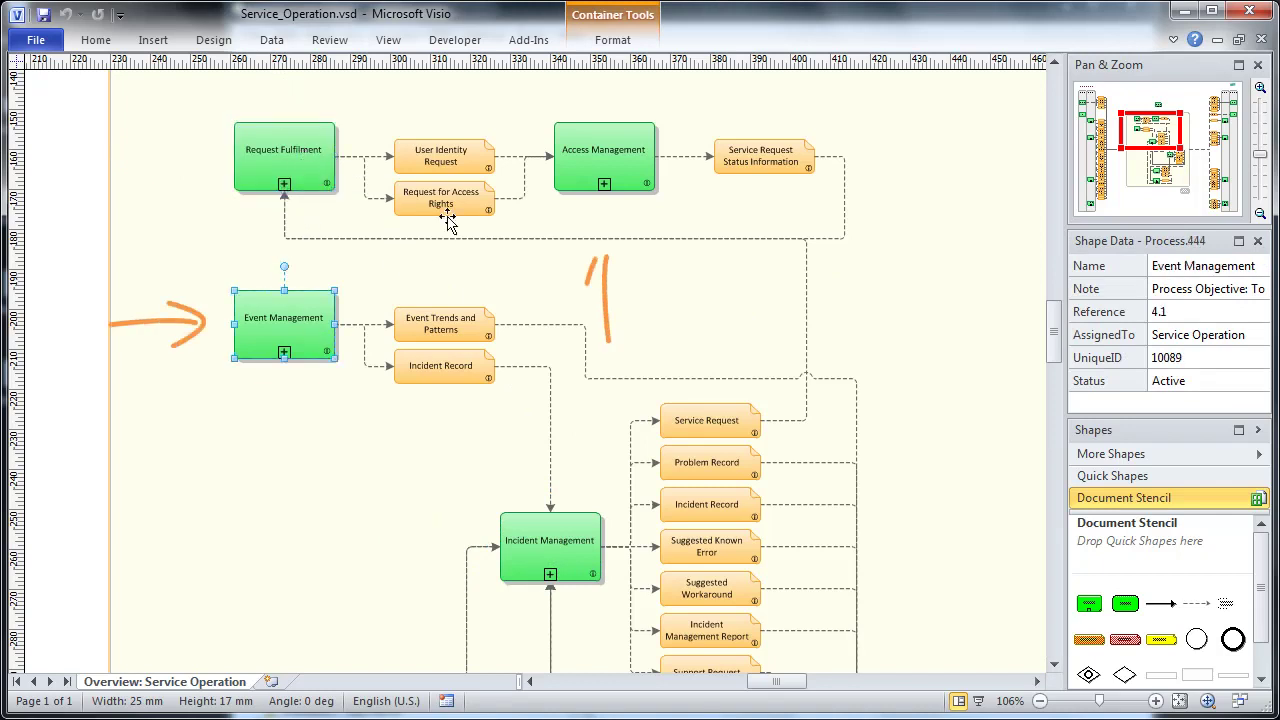
click(591, 171)
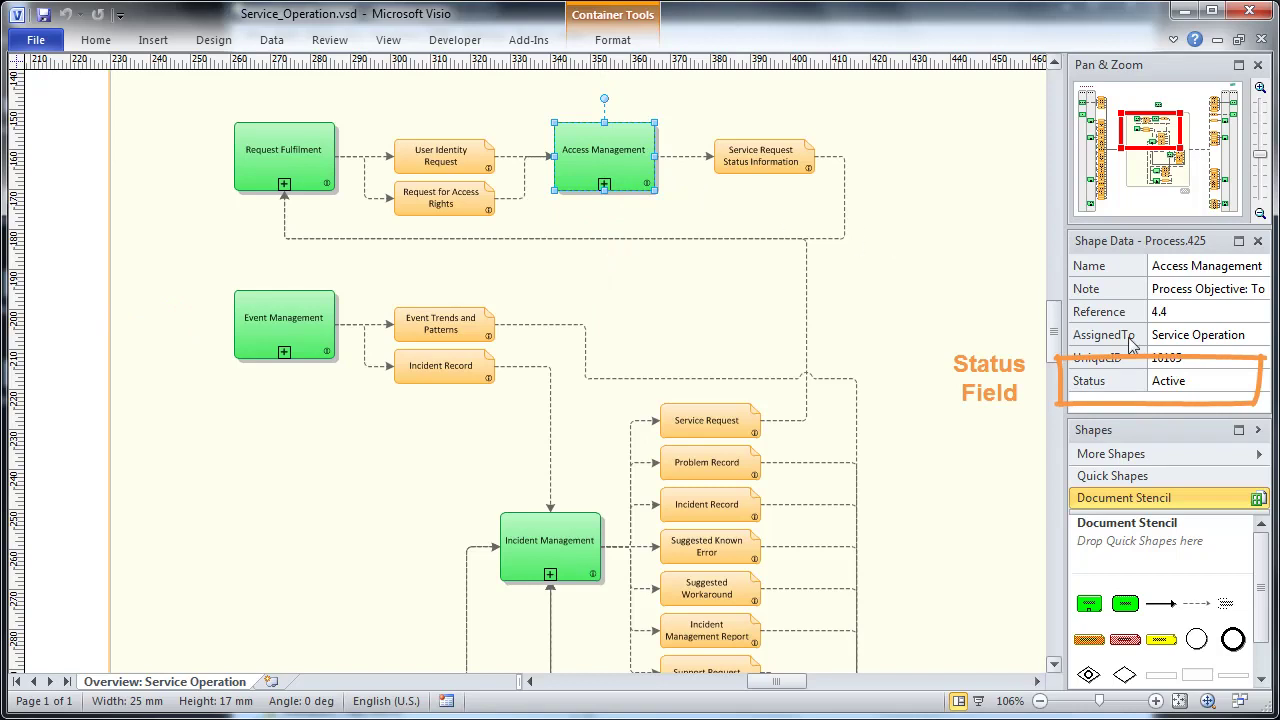
click(1203, 381)
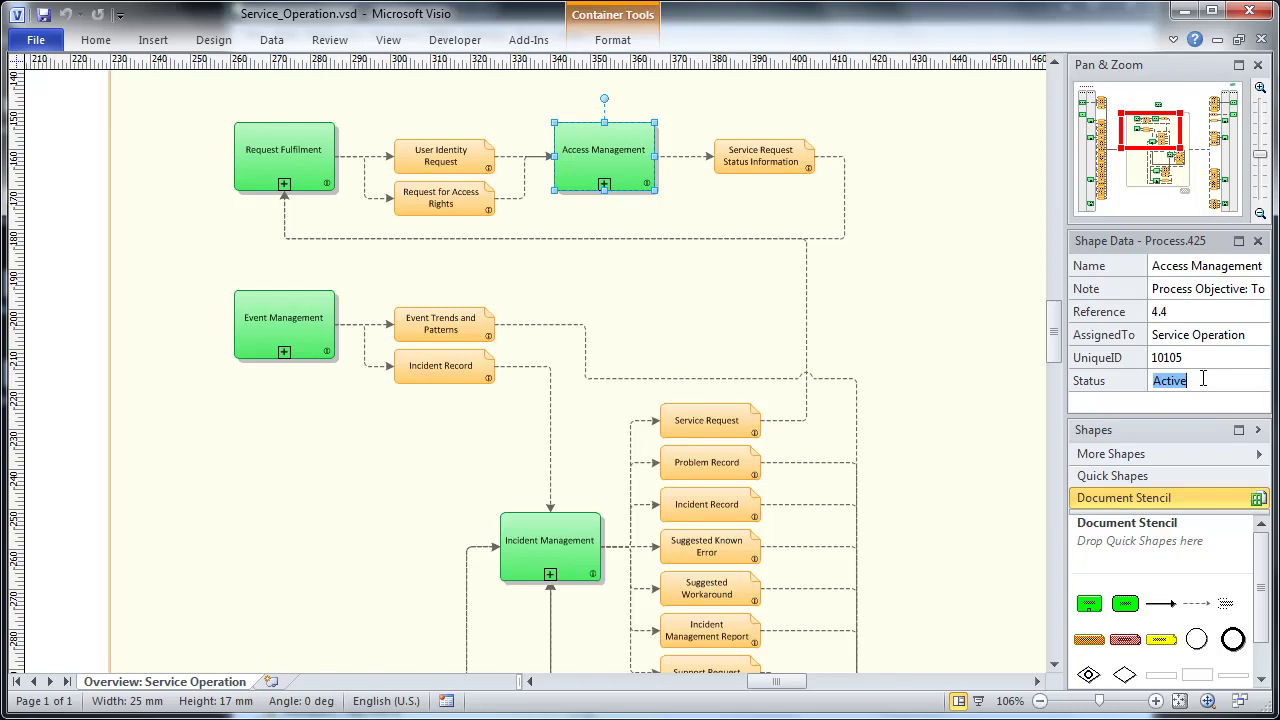
key(alt+Tab)
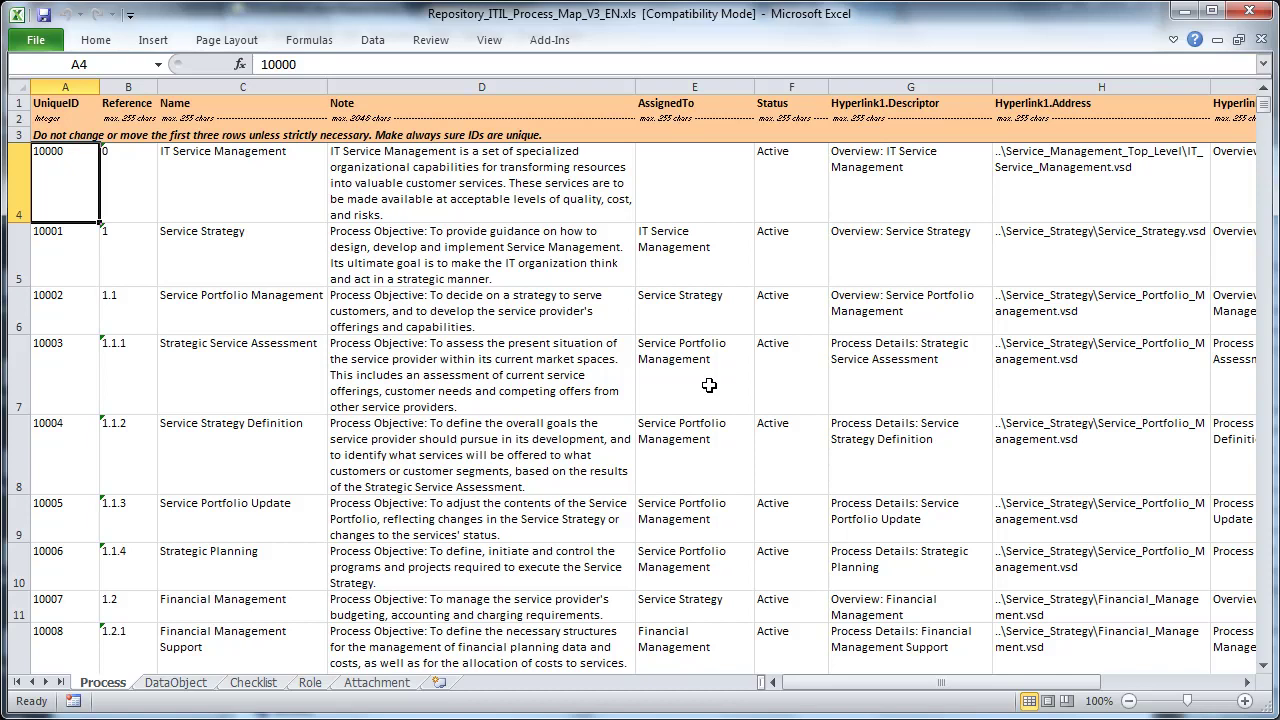
- Find Event Management and set Status 'In planning stage' for F93 through F97
key(ctrl+f)
text(event)
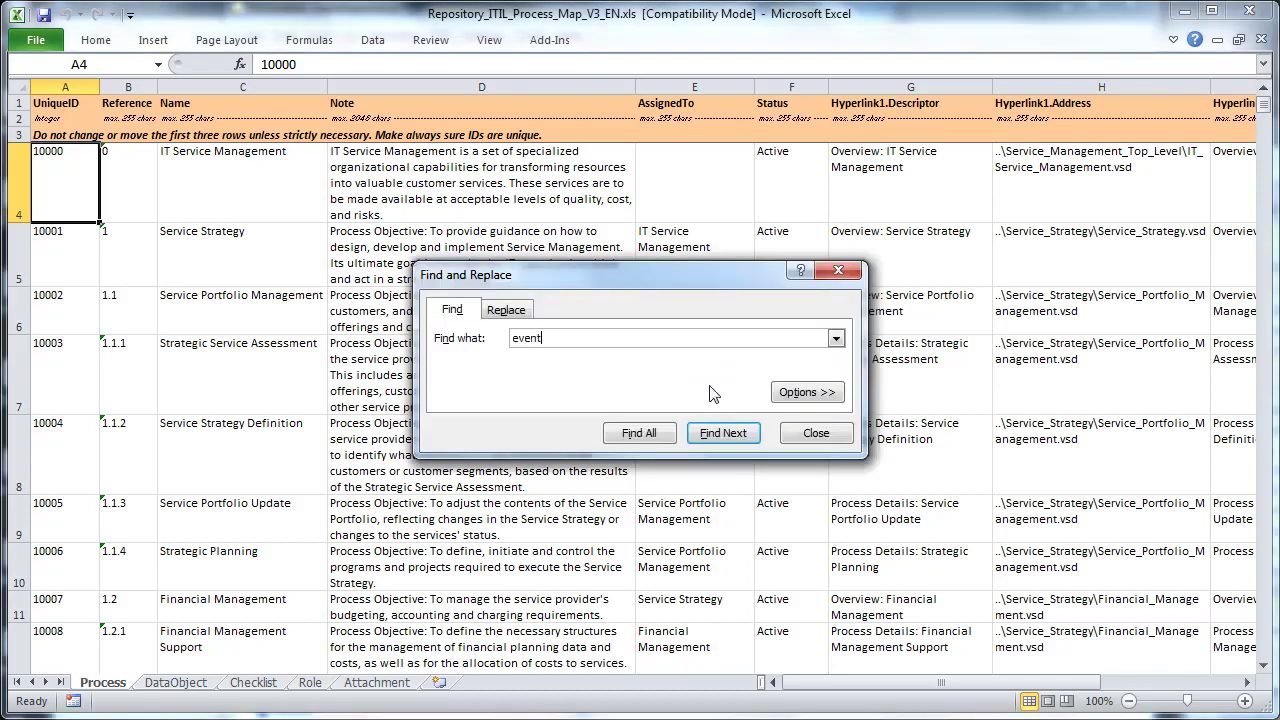
click(716, 430)
click(795, 303)
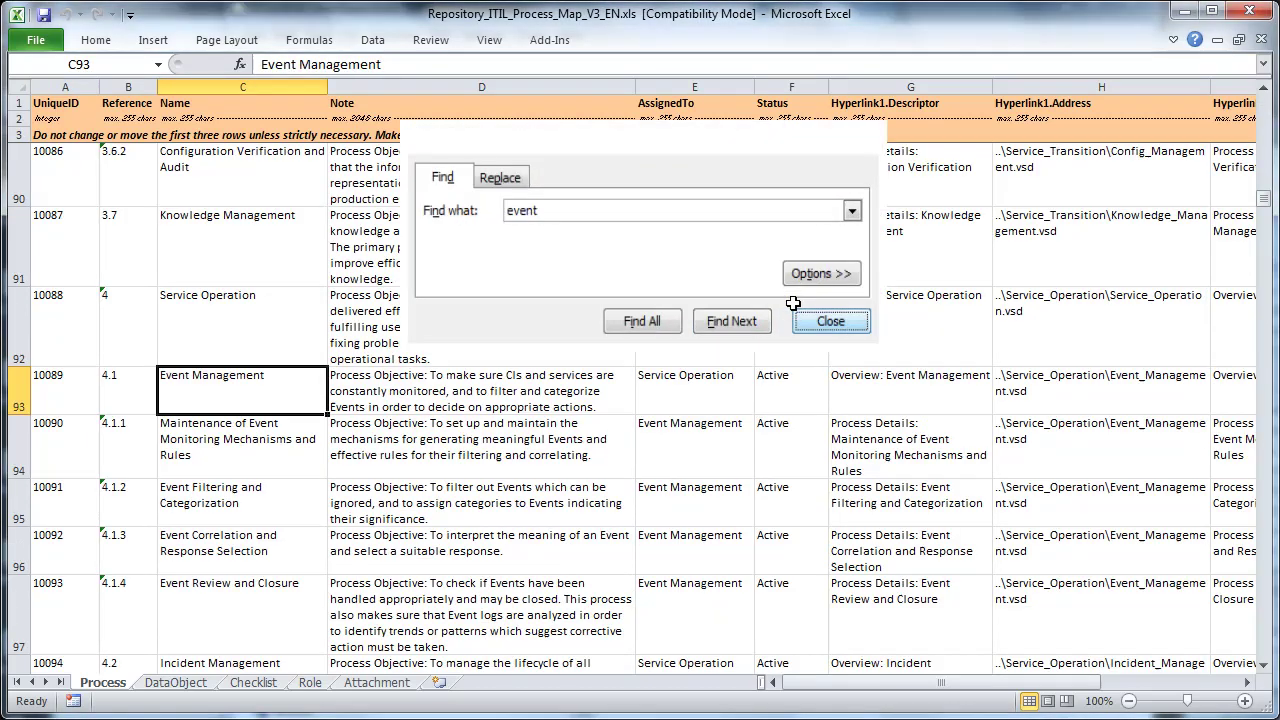
click(803, 392)
text(In plannin)
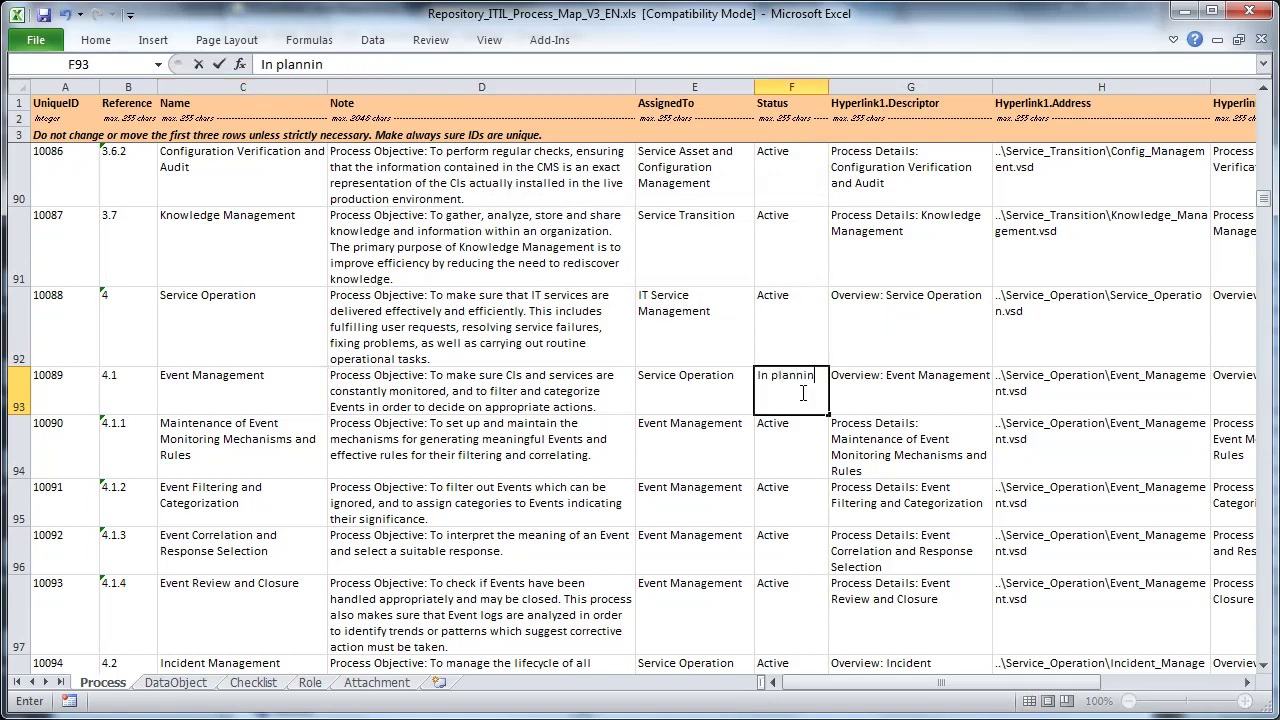
text(g stage)
key(Return)
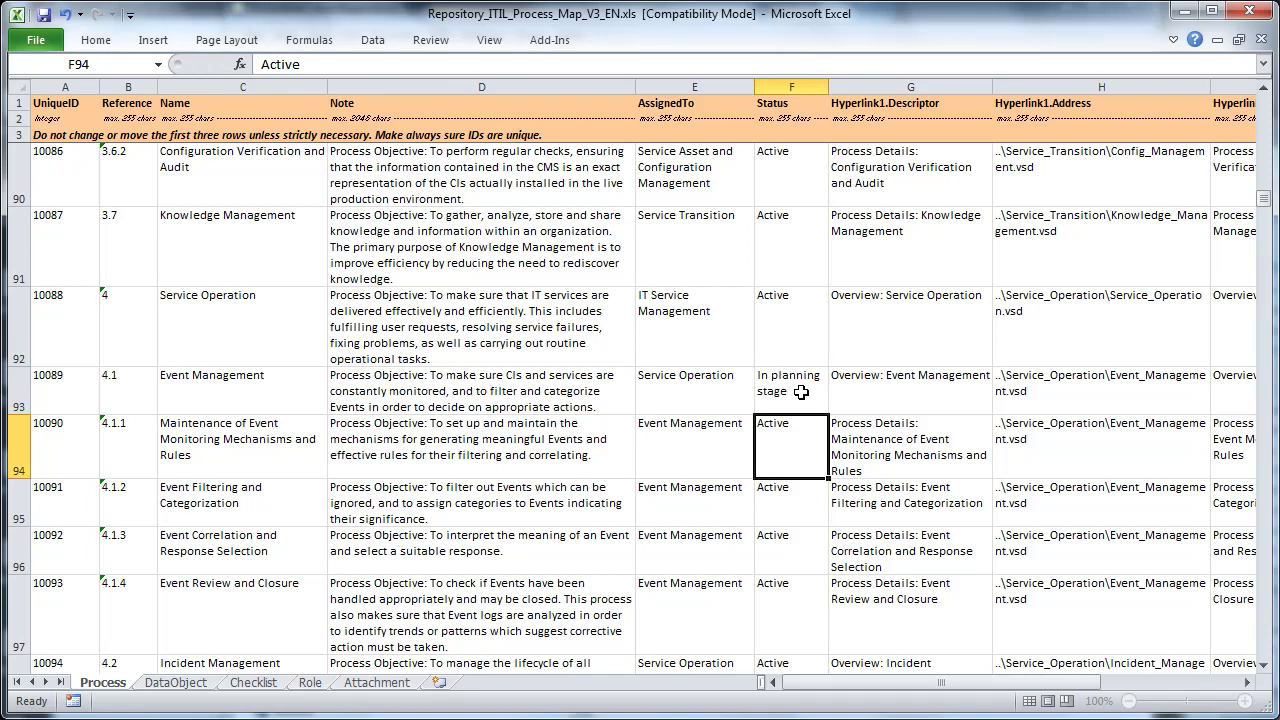
click(800, 406)
drag(800, 406, 800, 597)
key(ctrl+d)
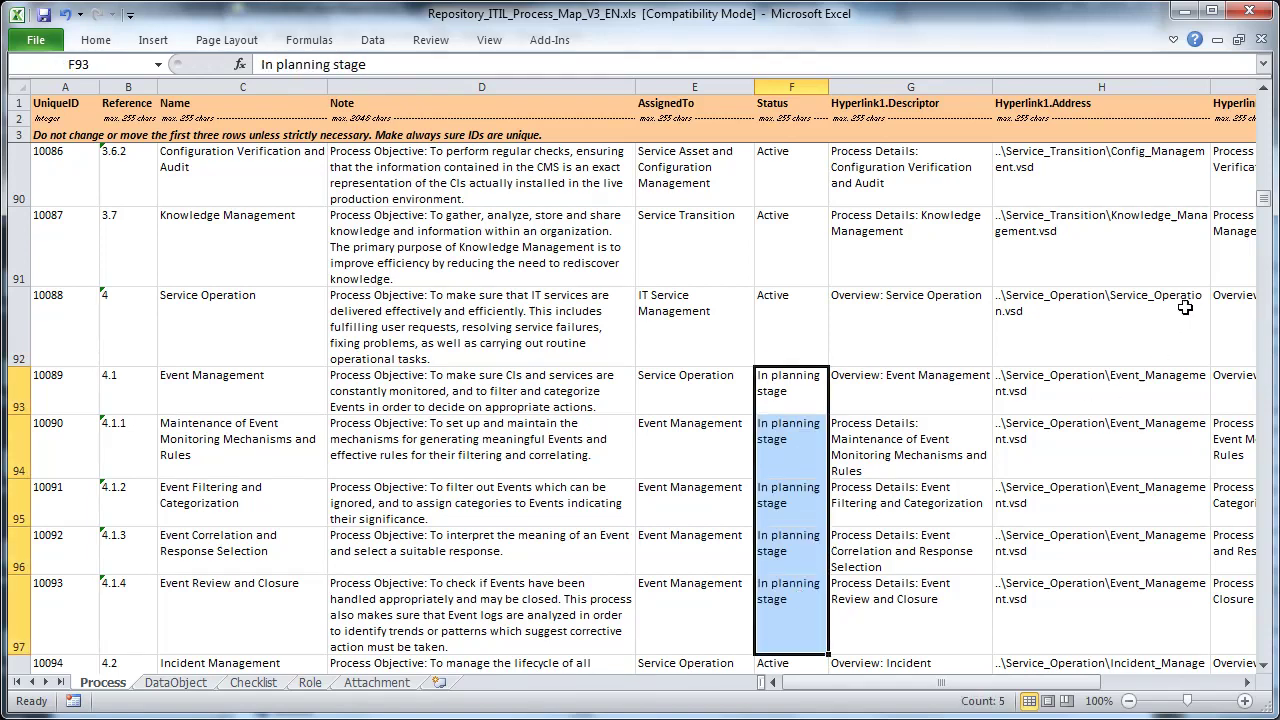
- Set Access Management's Status cells F109 through F111 to 'In planning stage', then return to Visio
drag(1264, 200, 1266, 216)
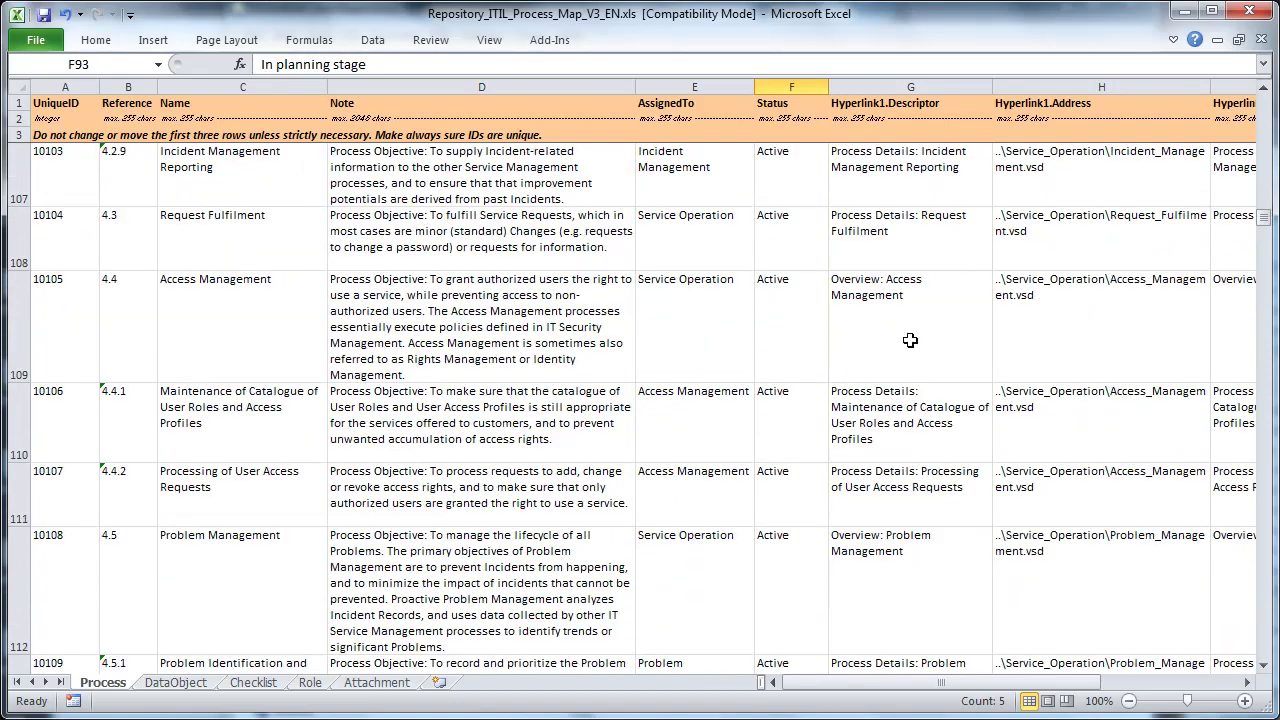
click(793, 298)
text(In planning stage)
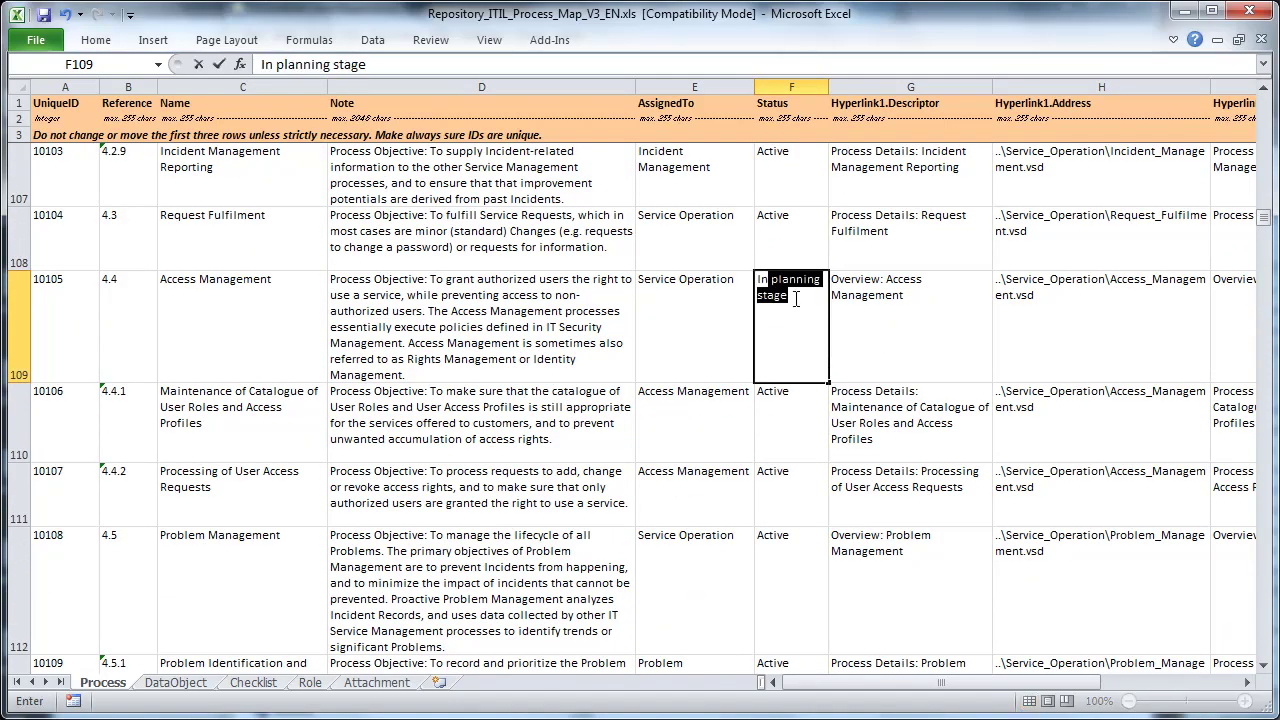
key(Return)
click(791, 366)
drag(791, 366, 789, 498)
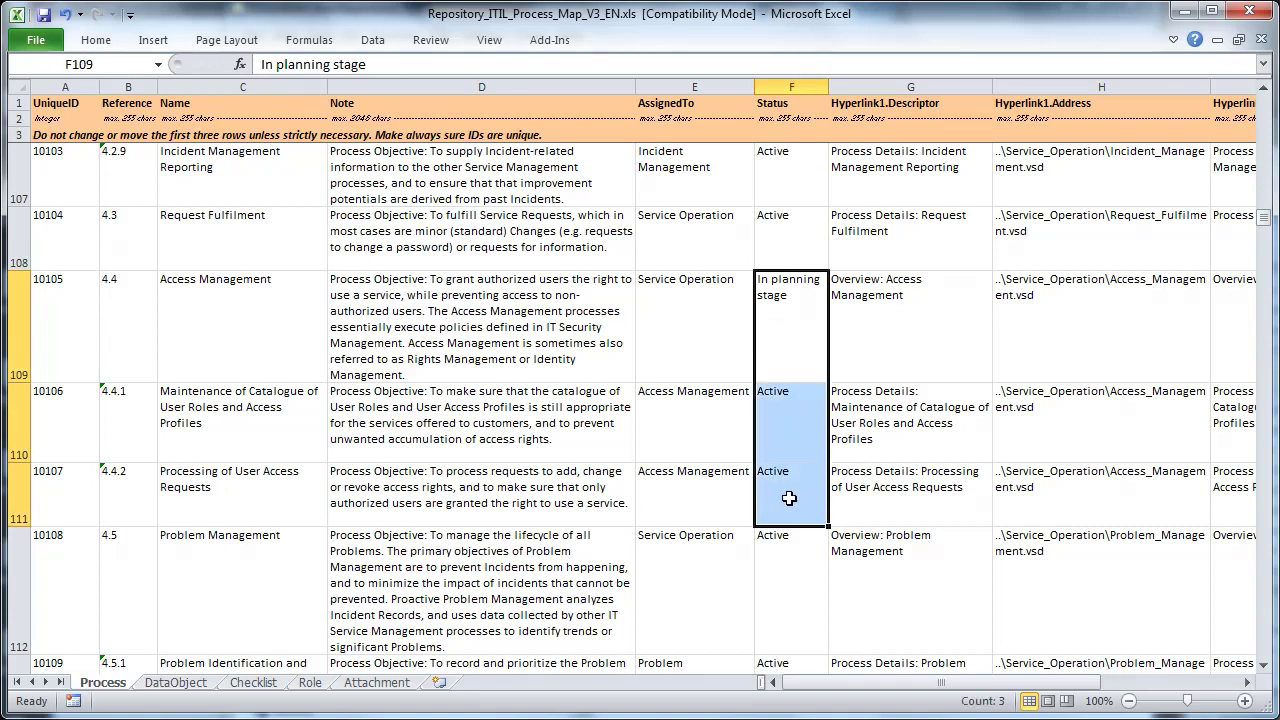
key(ctrl+d)
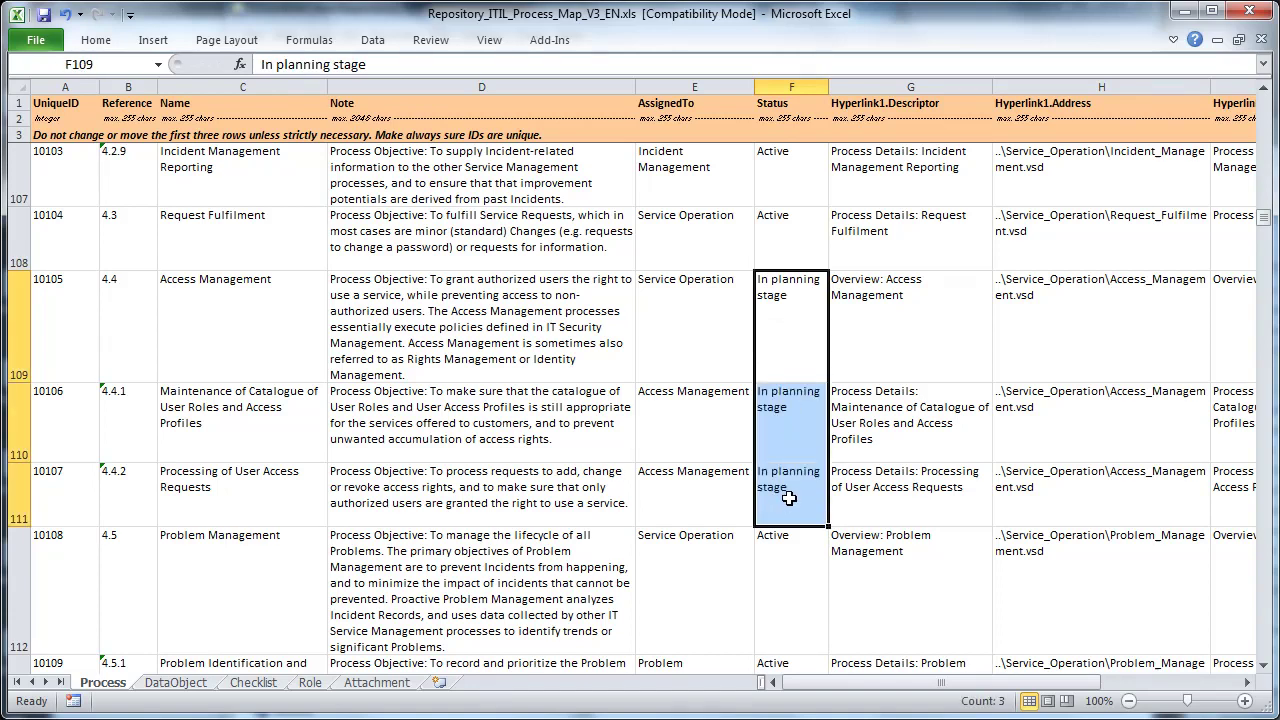
key(alt+Tab)
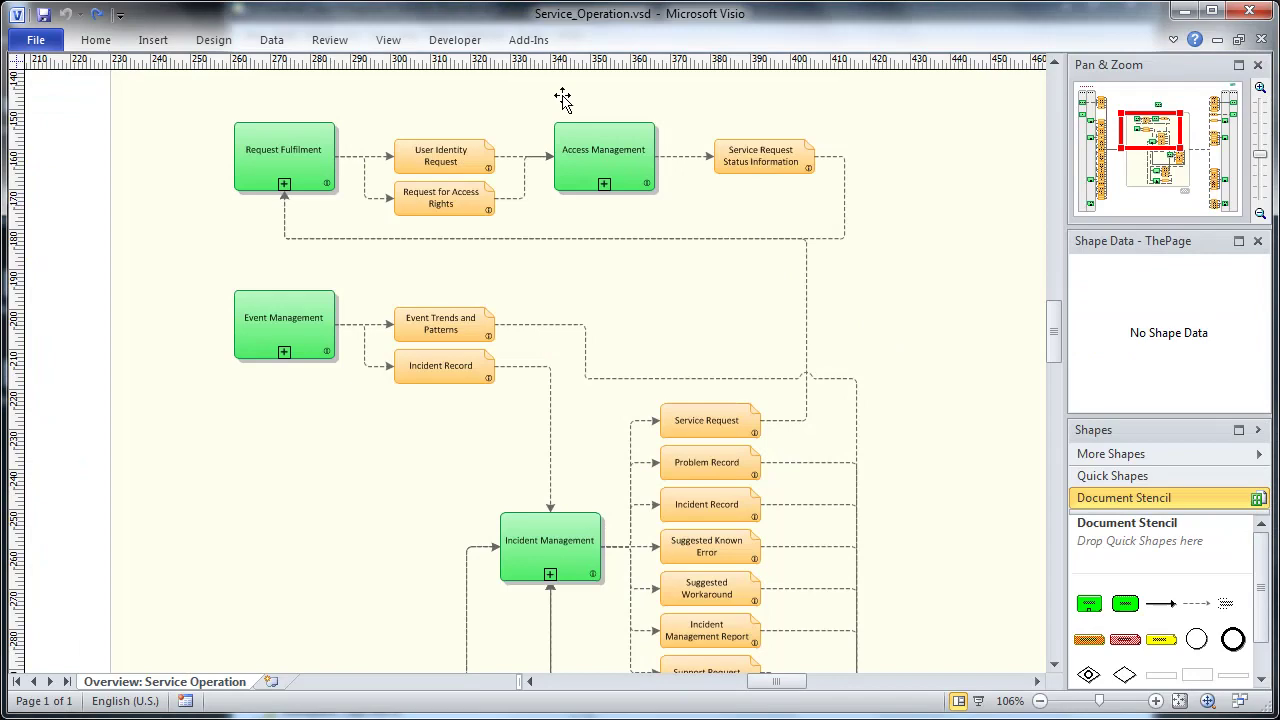
- Refresh all shapes from the repository and verify Access Management's Status reads 'In planning stage'
click(531, 45)
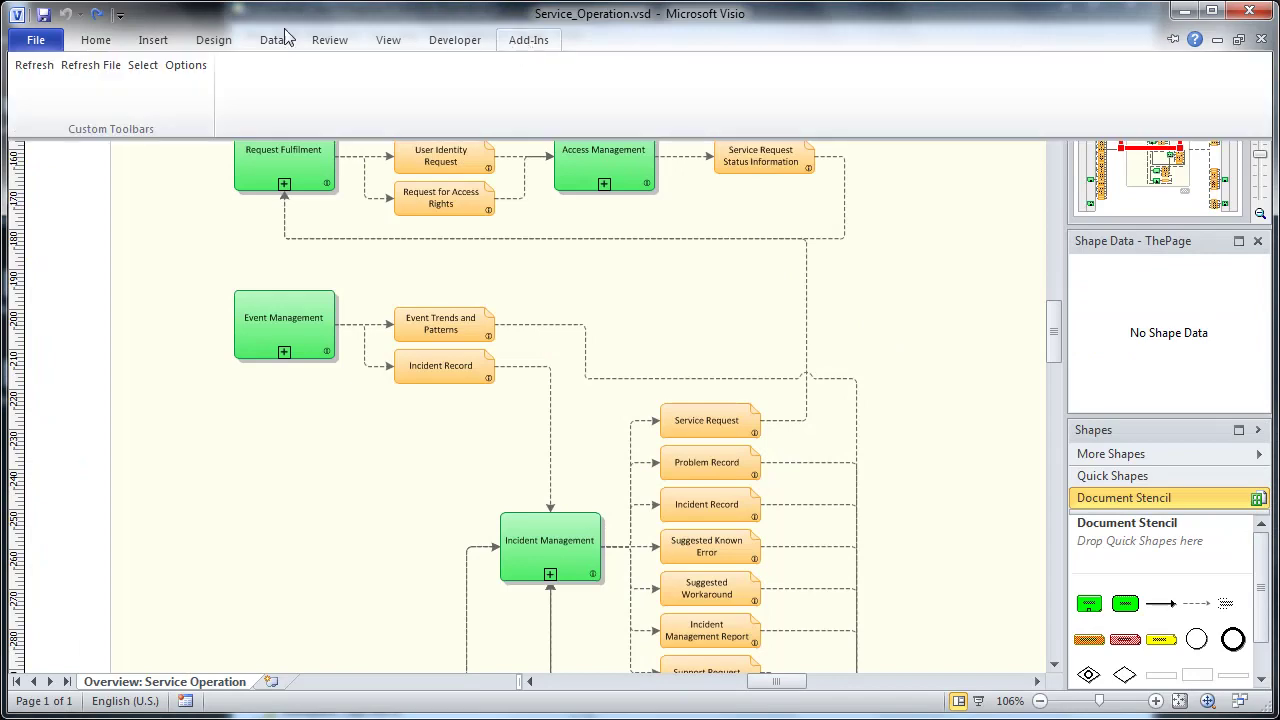
click(108, 66)
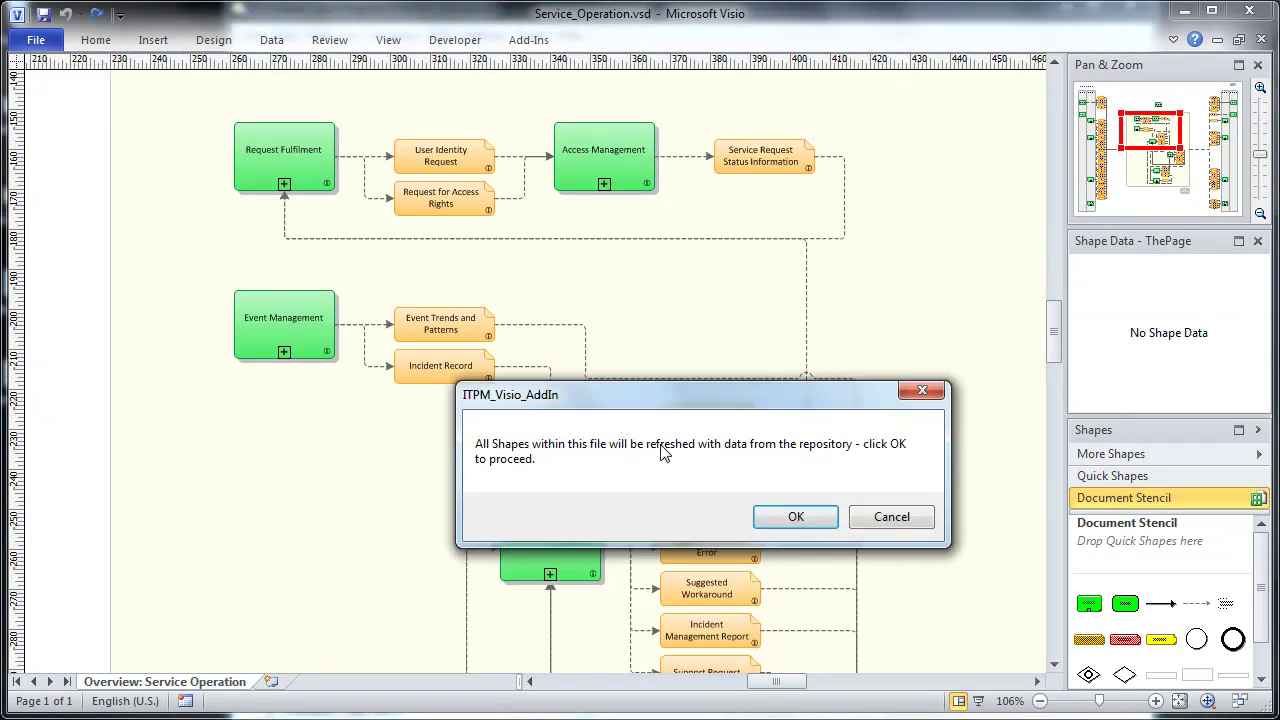
click(790, 516)
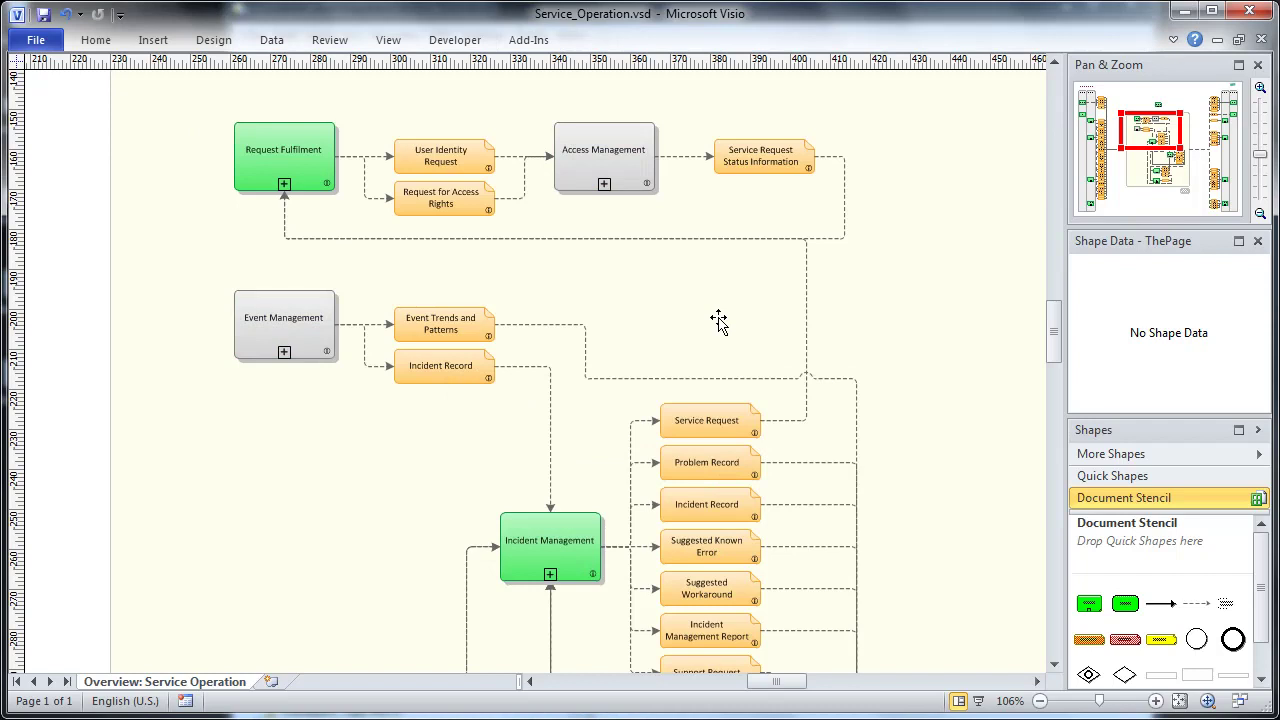
click(619, 164)
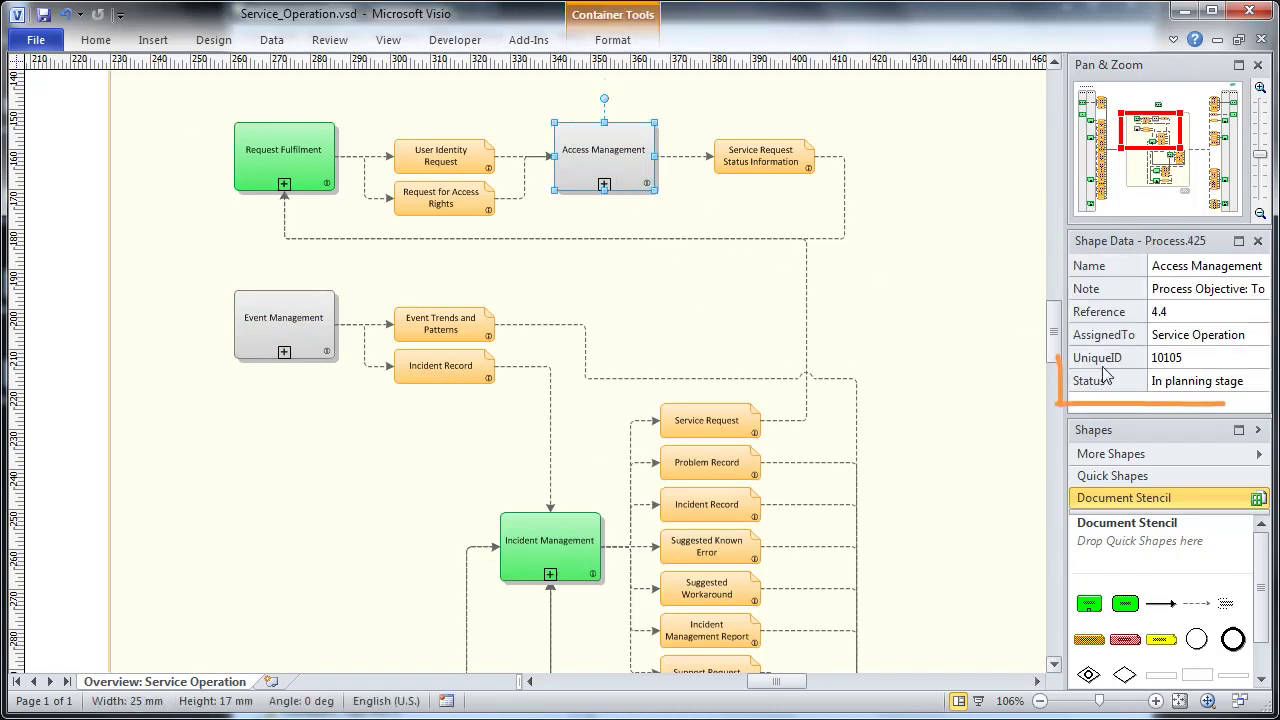
click(1232, 392)
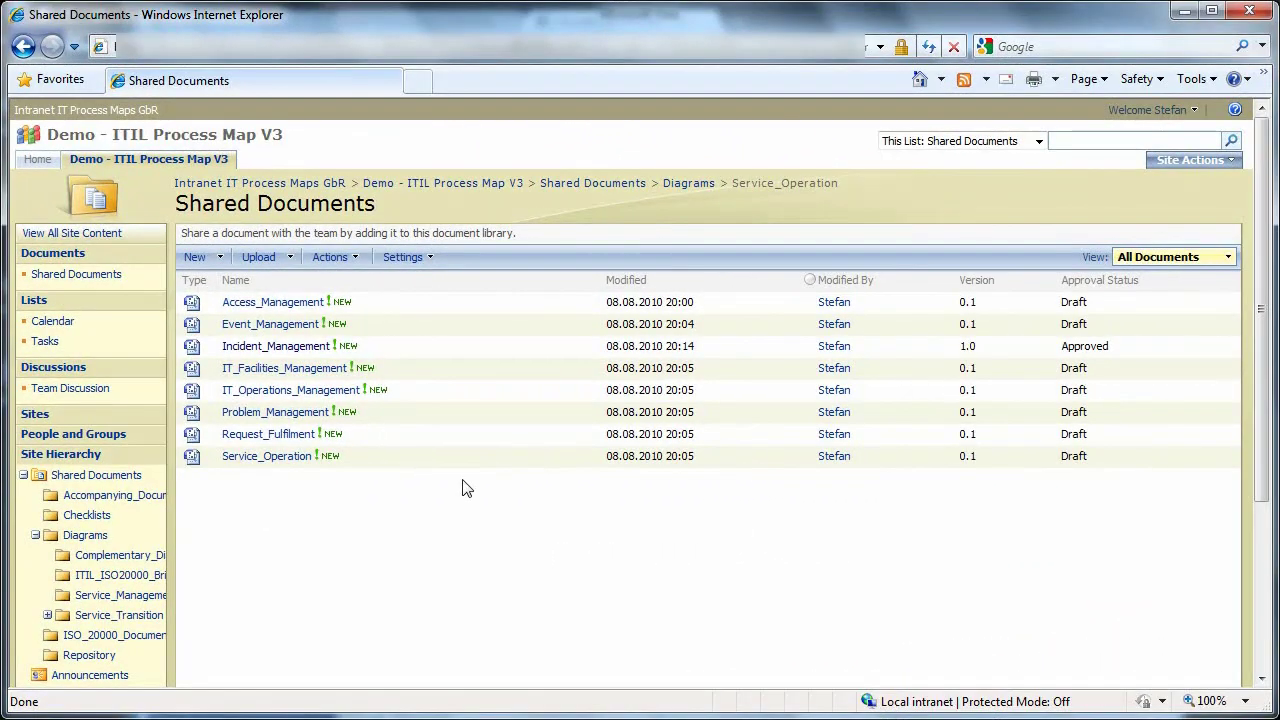
- Inspect one user's permission settings on Incident_Management, then go back to the Service_Operation library
mouse_move(482, 357)
click(589, 347)
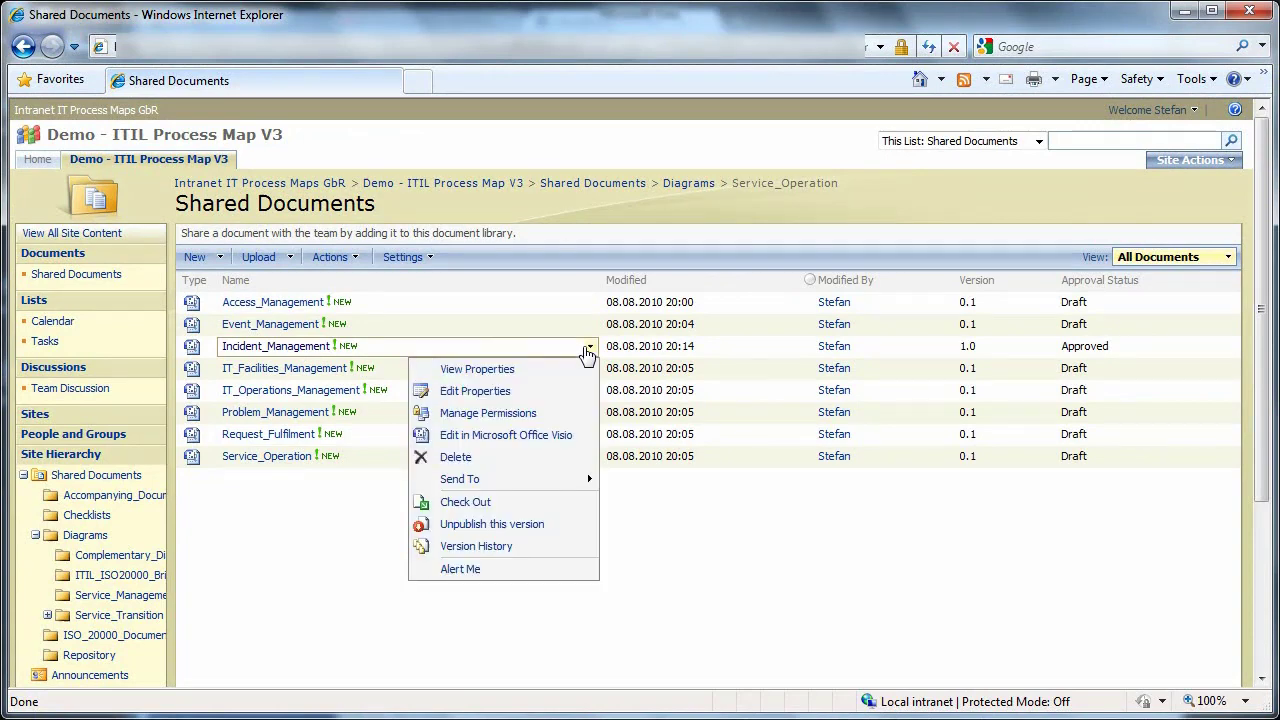
click(507, 414)
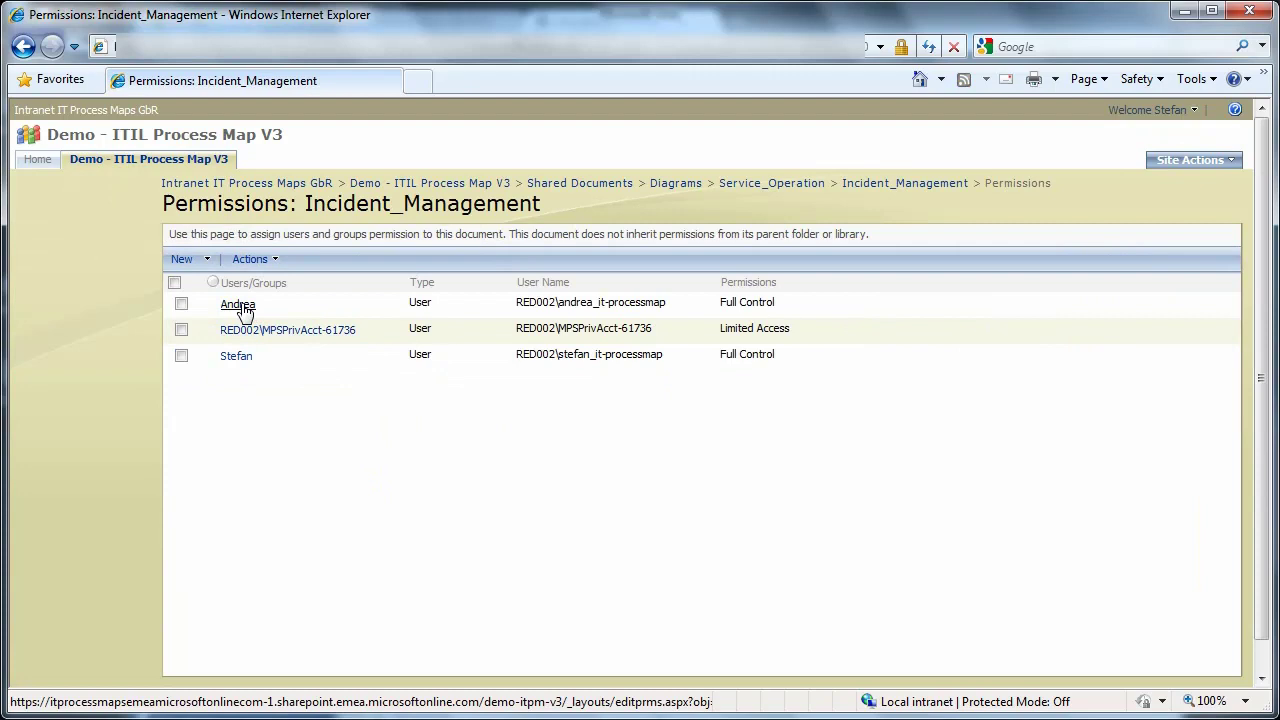
click(240, 304)
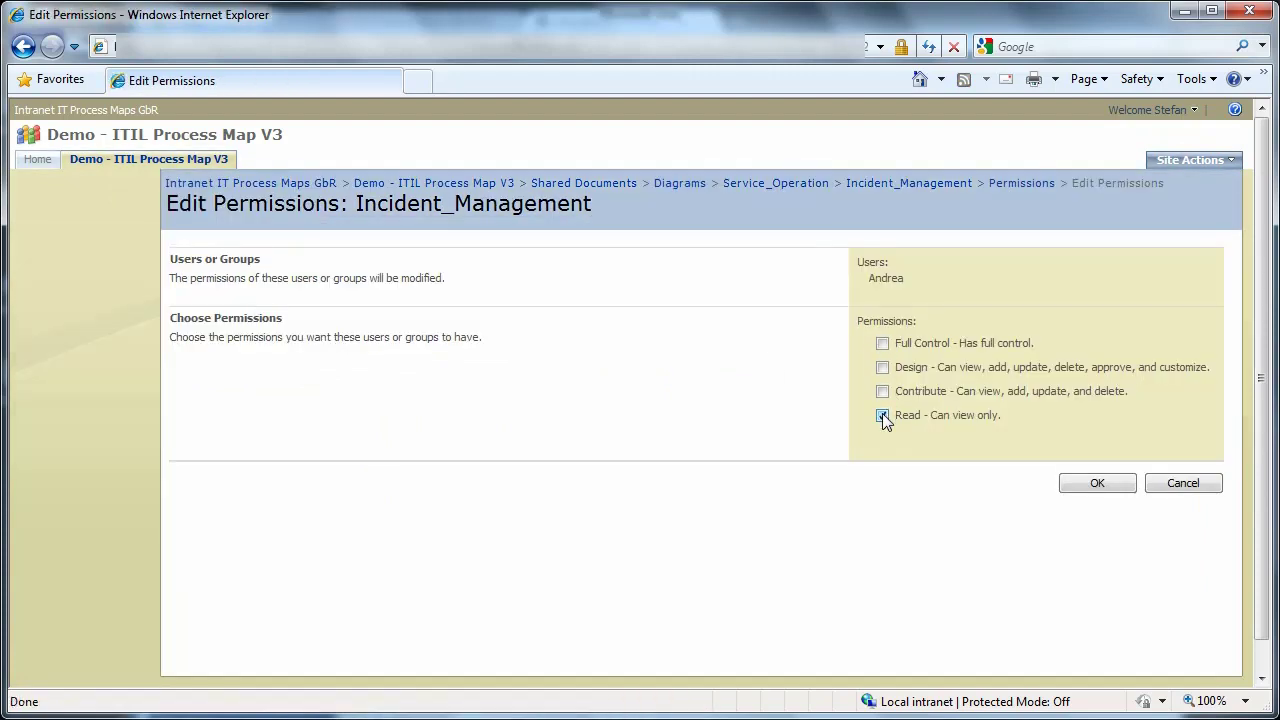
click(1094, 485)
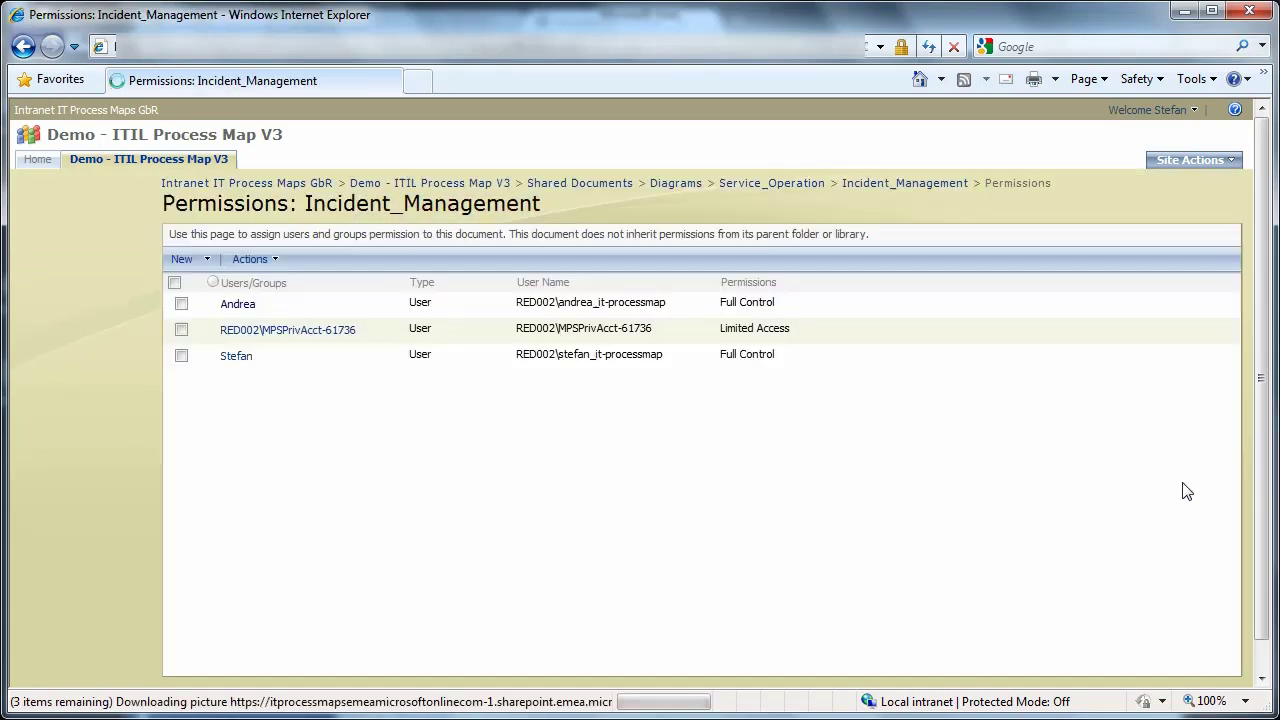
click(768, 180)
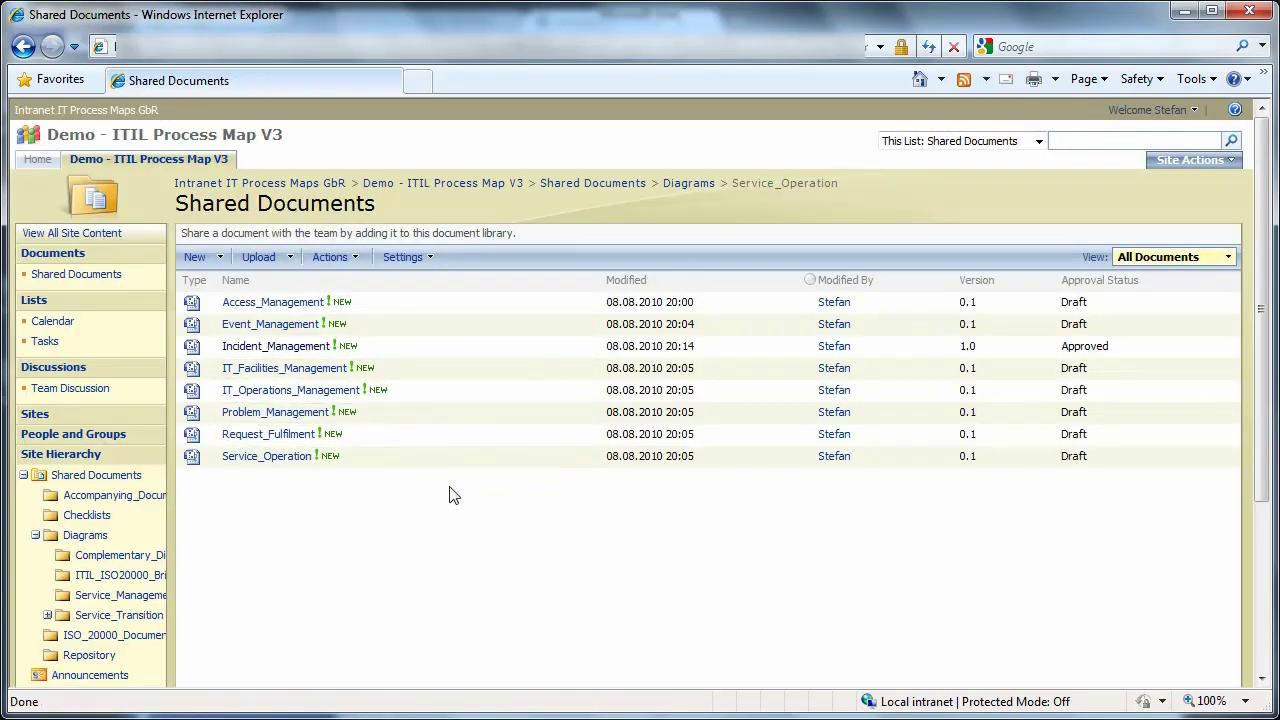
- Check out Incident_Management from SharePoint and open it in Visio using the local drafts folder
click(297, 348)
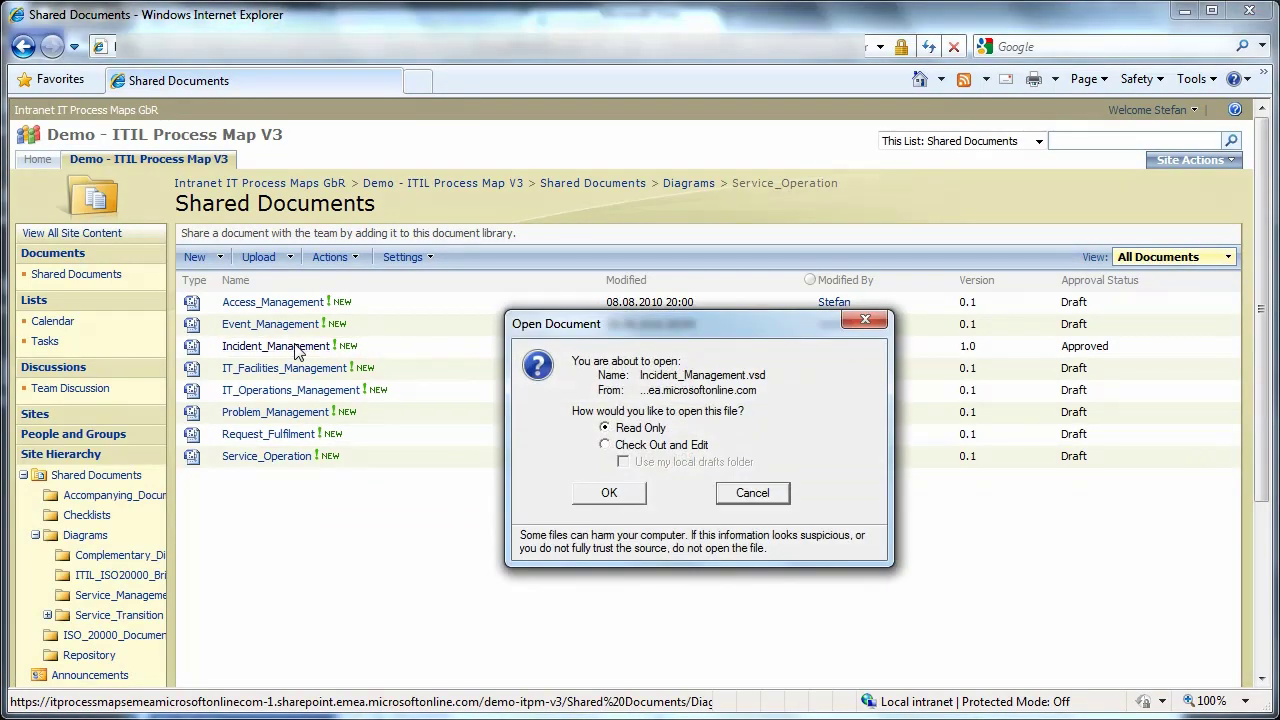
click(636, 448)
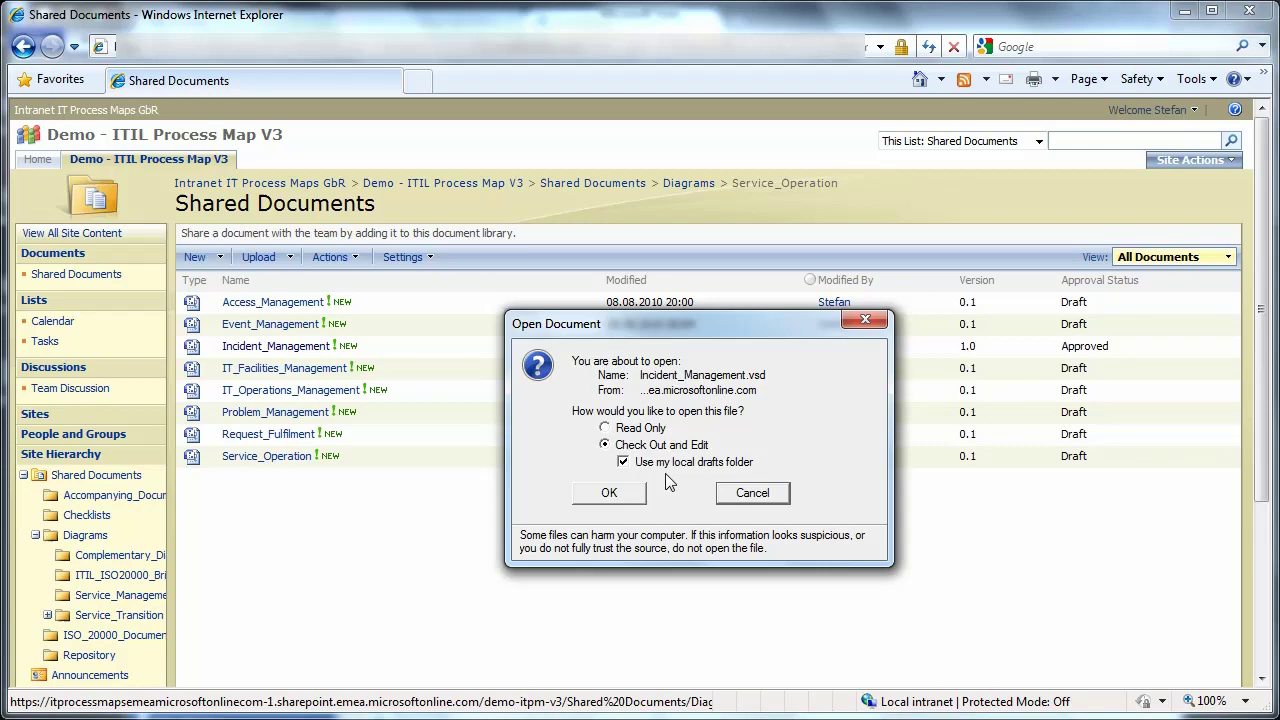
click(608, 493)
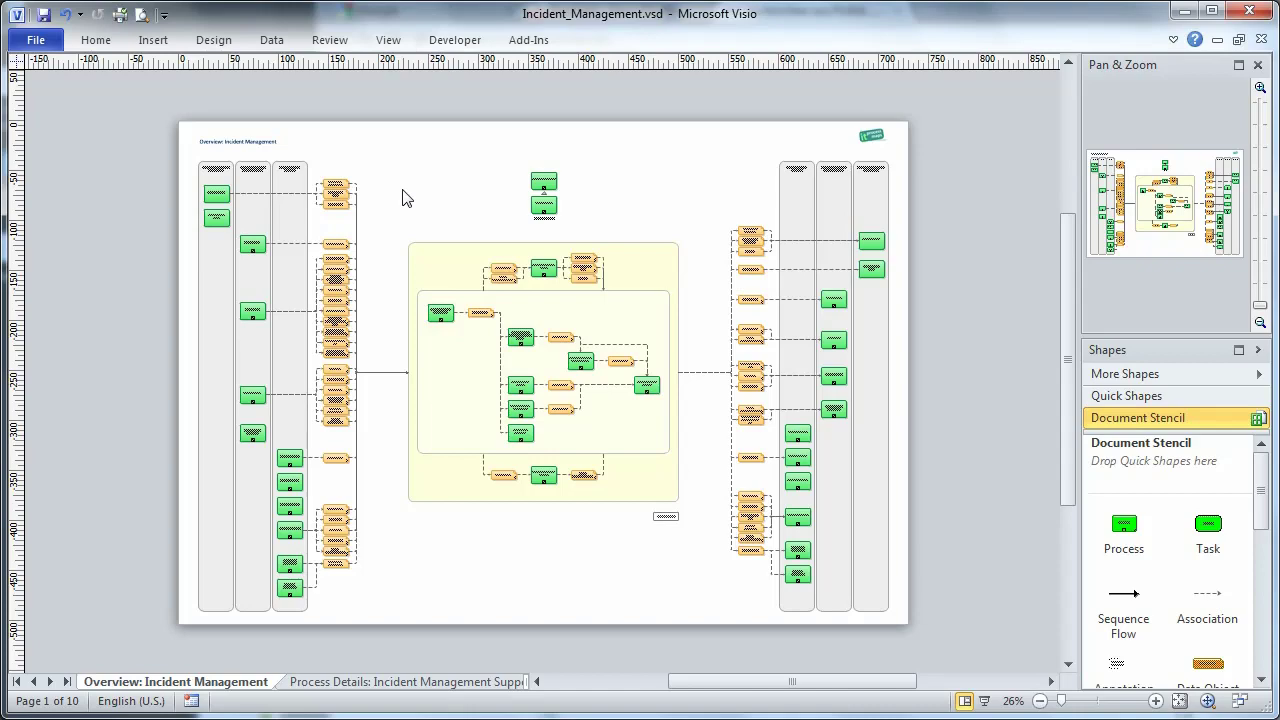
- Review the document's checked-out status, then go to the Incident Logging and Categorization page
click(38, 40)
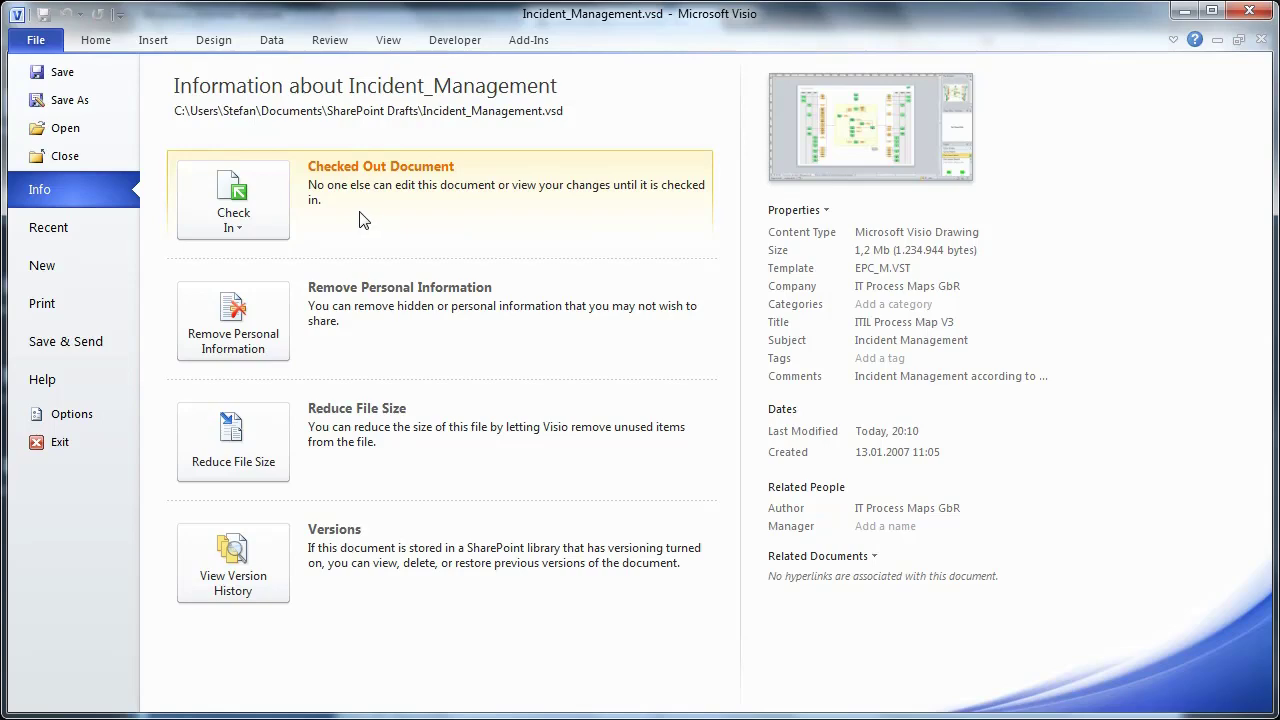
click(37, 40)
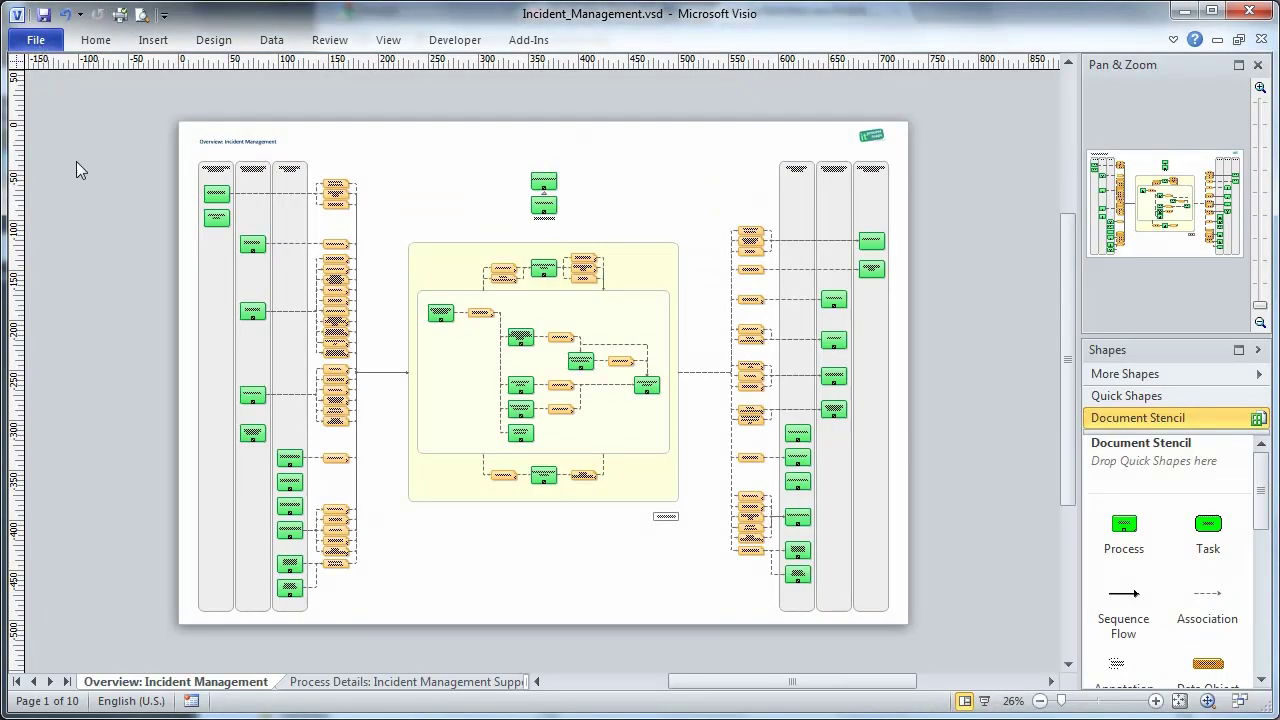
click(49, 681)
click(49, 681)
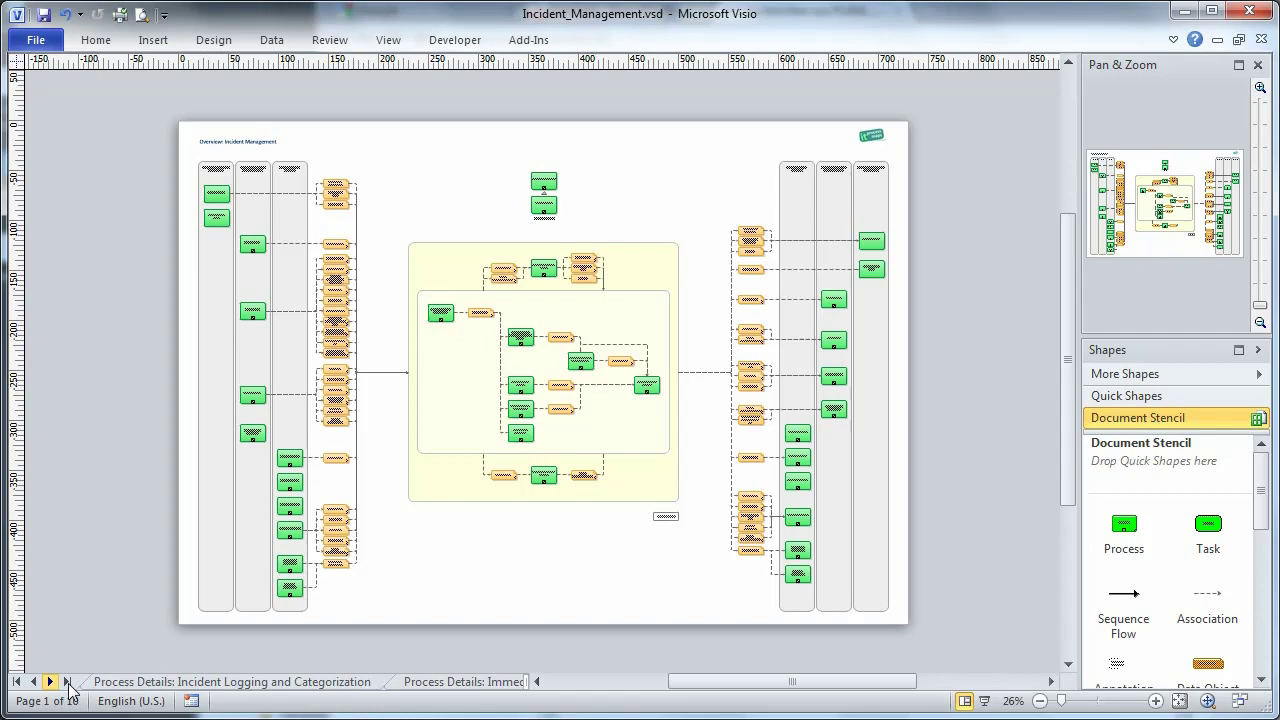
click(177, 684)
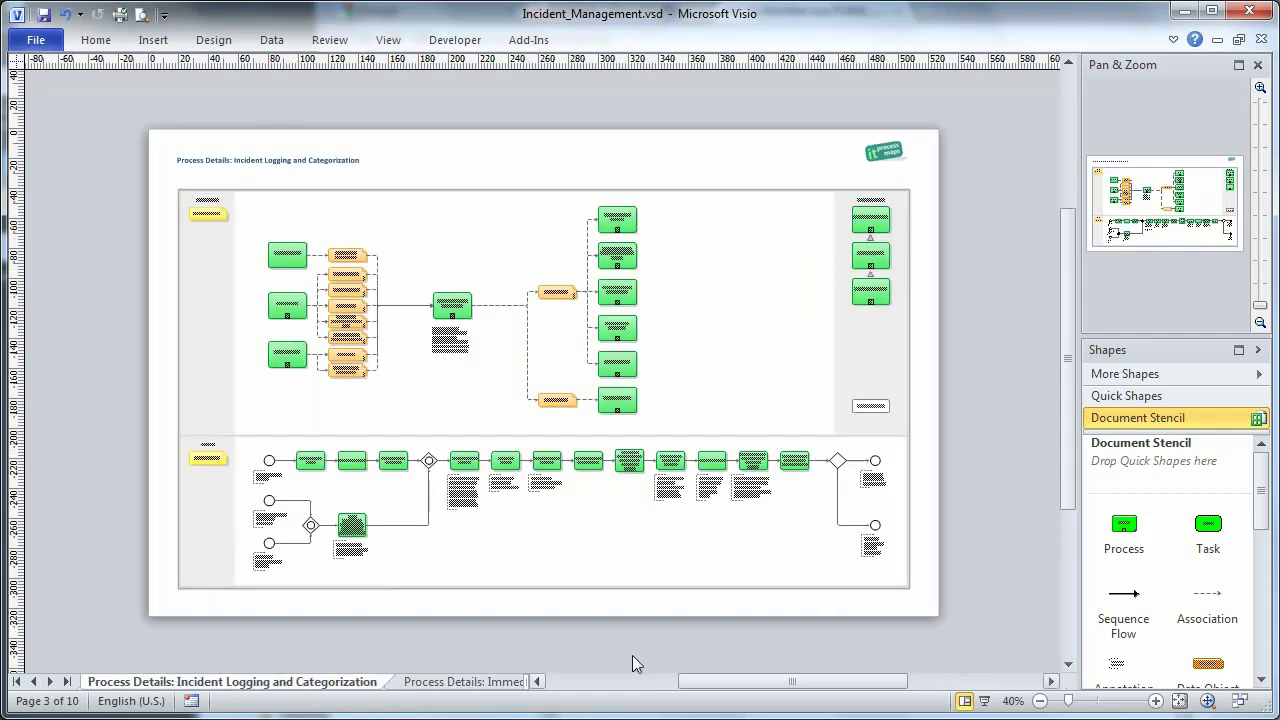
- Retype the Record caller data activity as 'Record caller's User ID and contact information'
drag(1086, 211, 1133, 257)
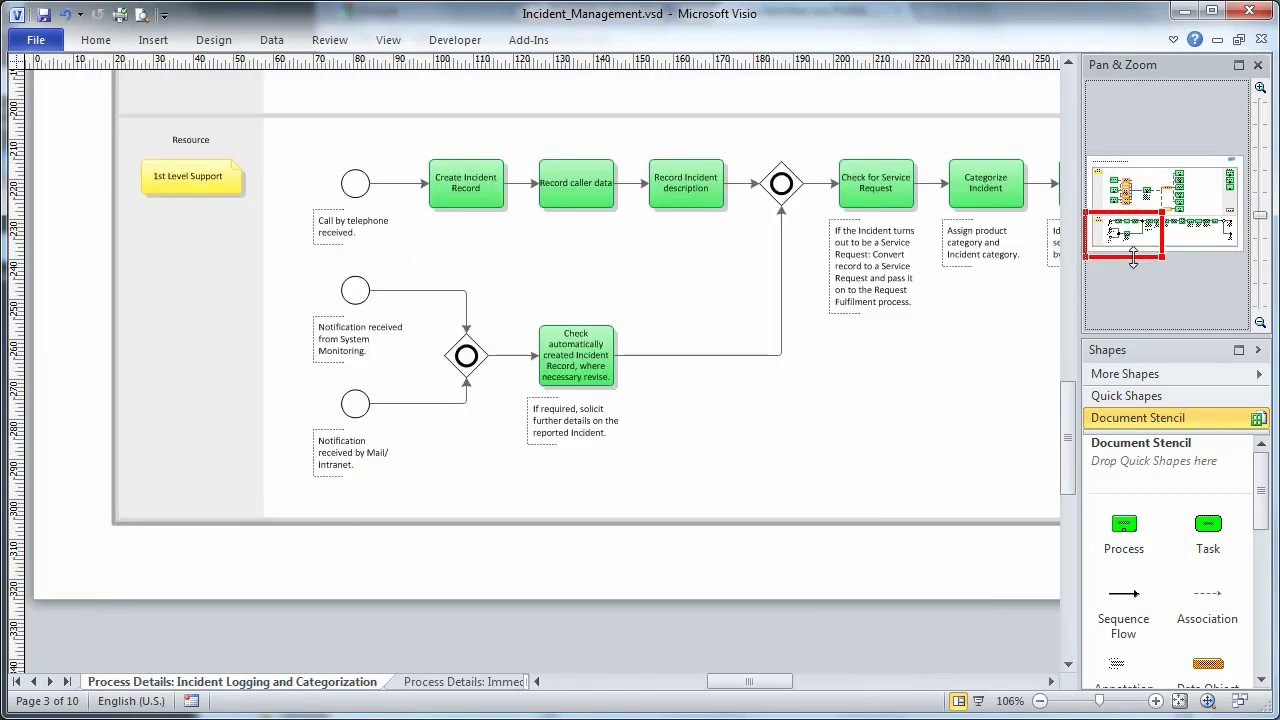
click(571, 189)
double_click(571, 189)
text(Record )
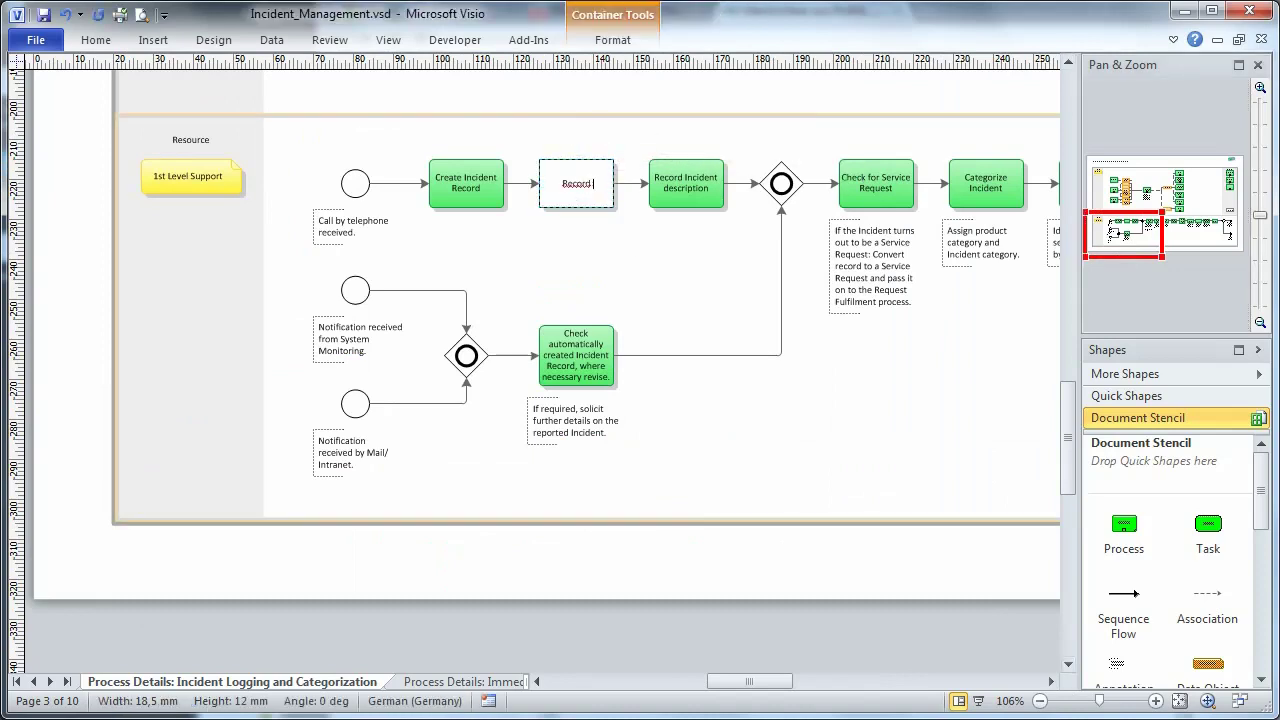
text(caller's User ID and contact information)
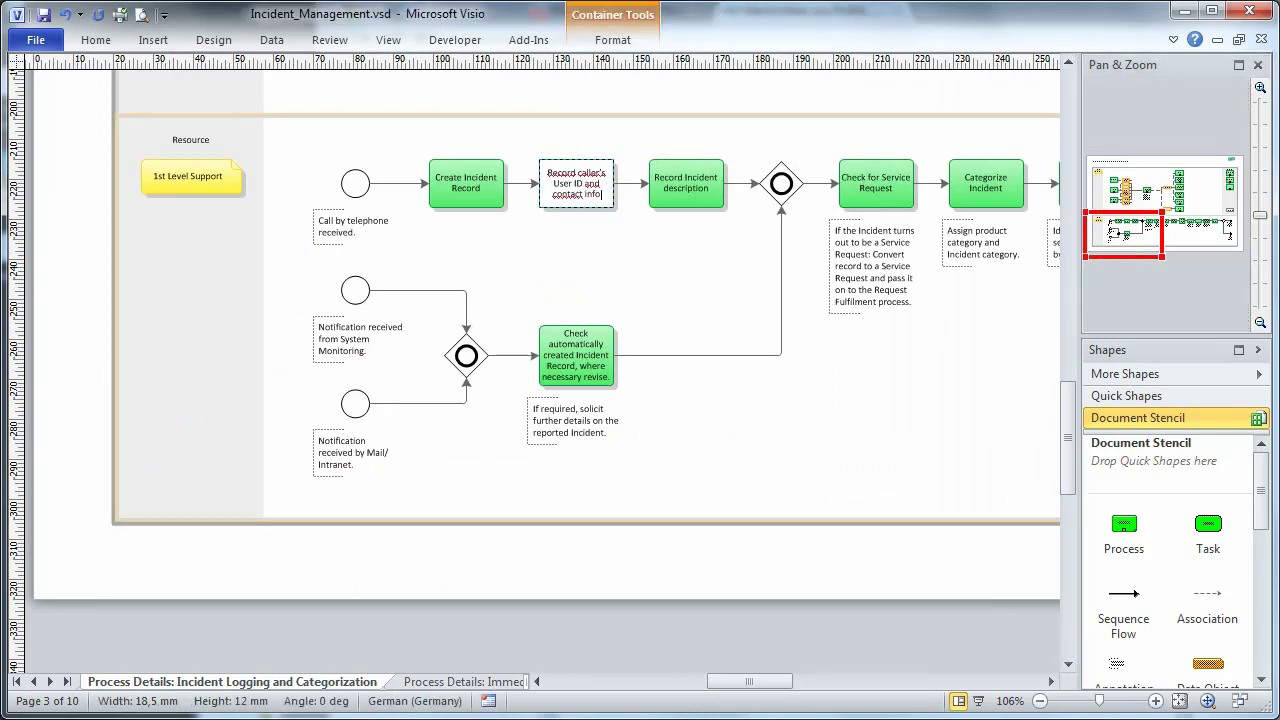
key(Escape)
key(Escape)
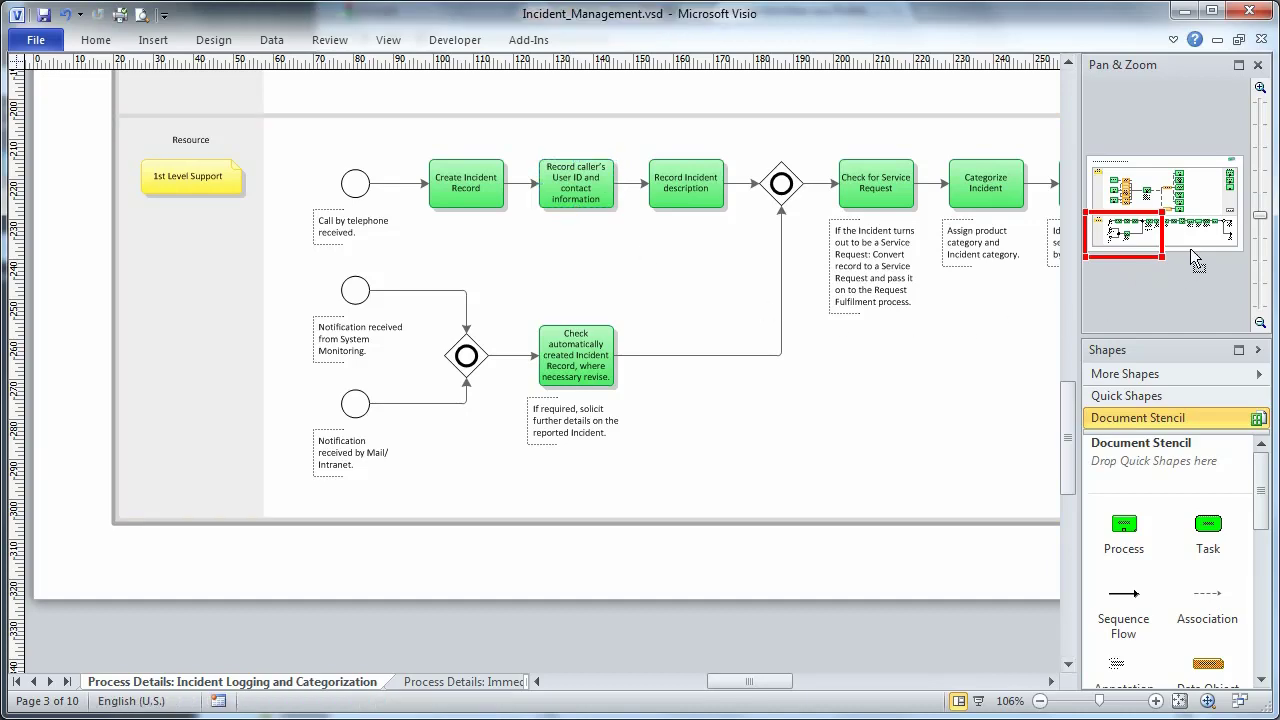
drag(1260, 215, 1262, 310)
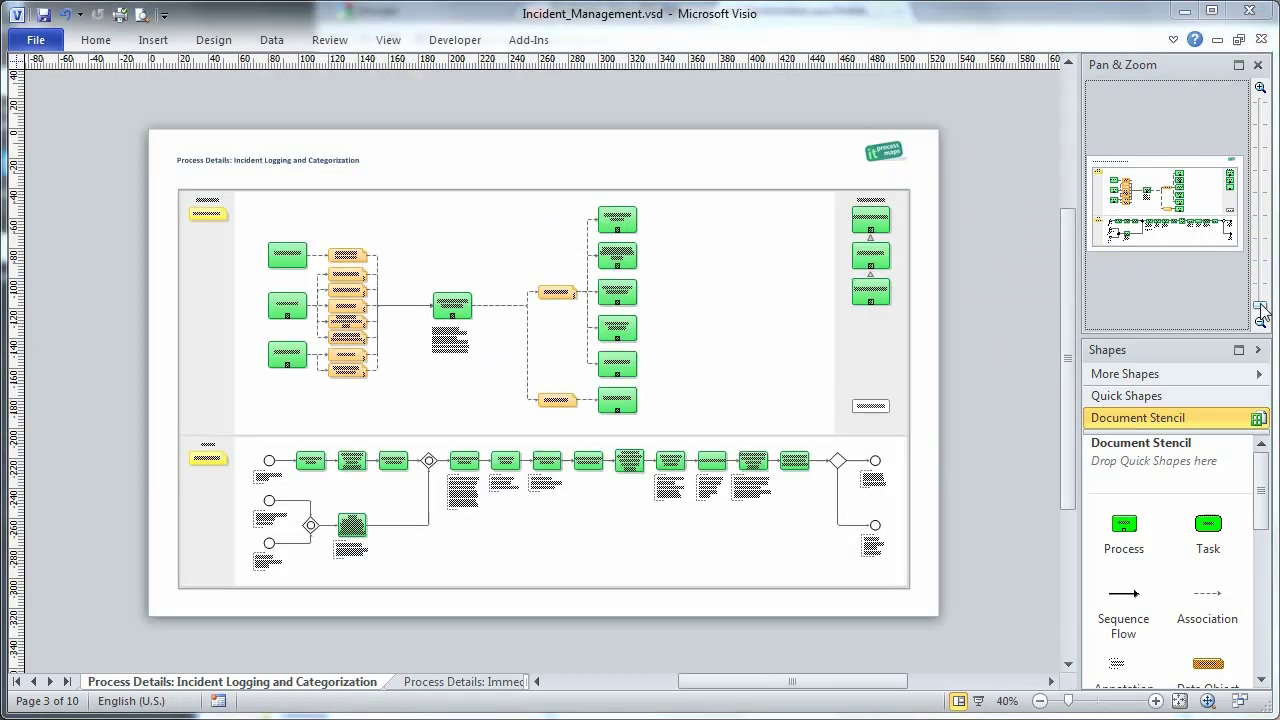
- Check Incident_Management.vsd back in from File > Info with the version comment 'Changed 2nd activity'
click(38, 44)
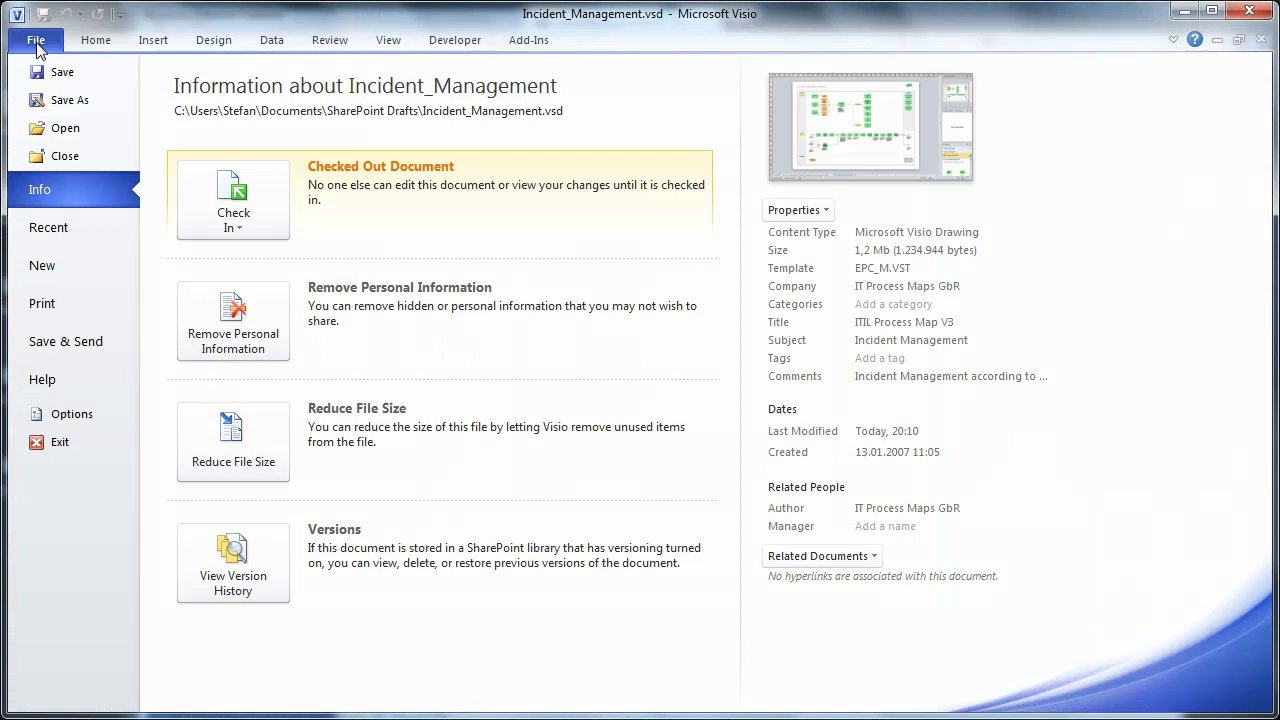
click(250, 238)
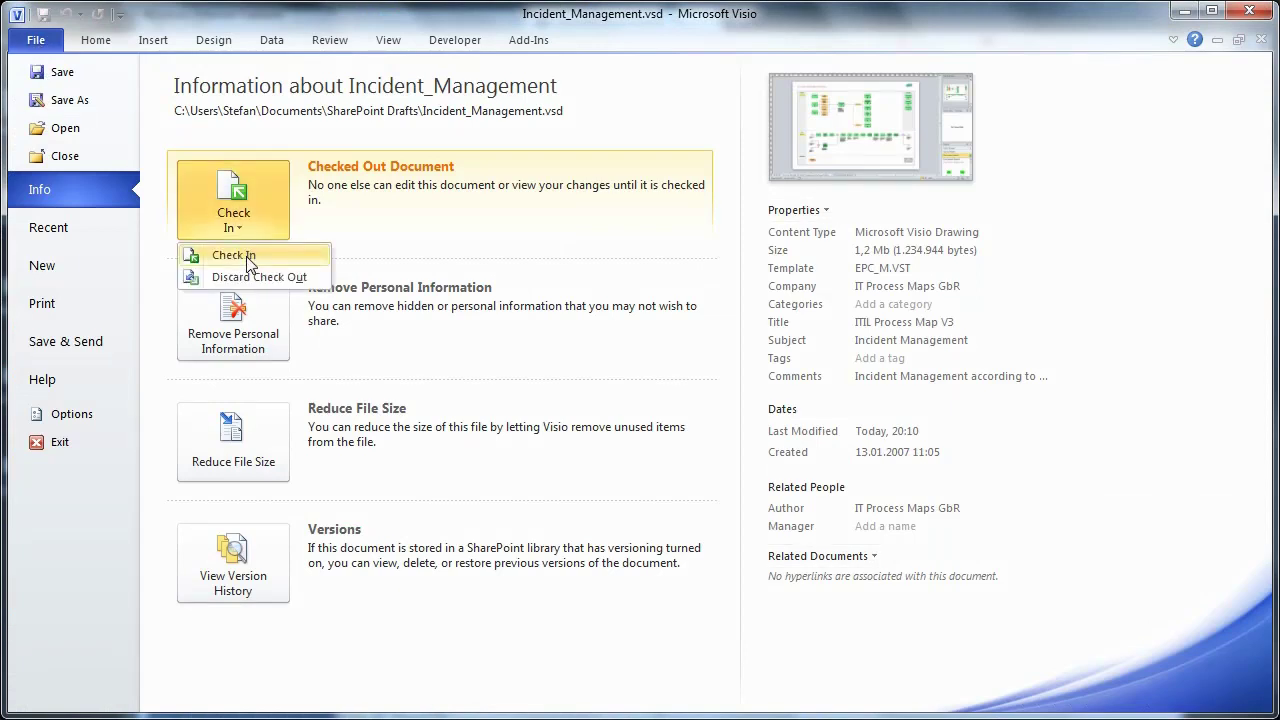
click(248, 257)
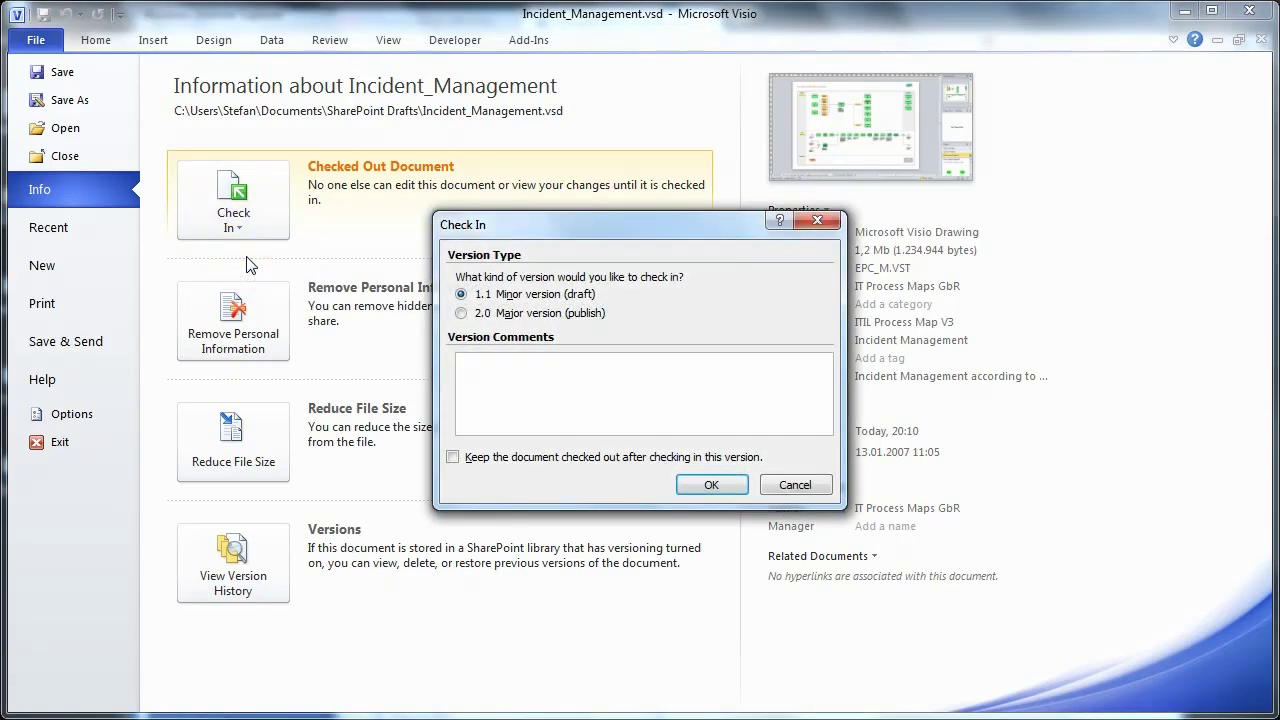
text(Changed 2)
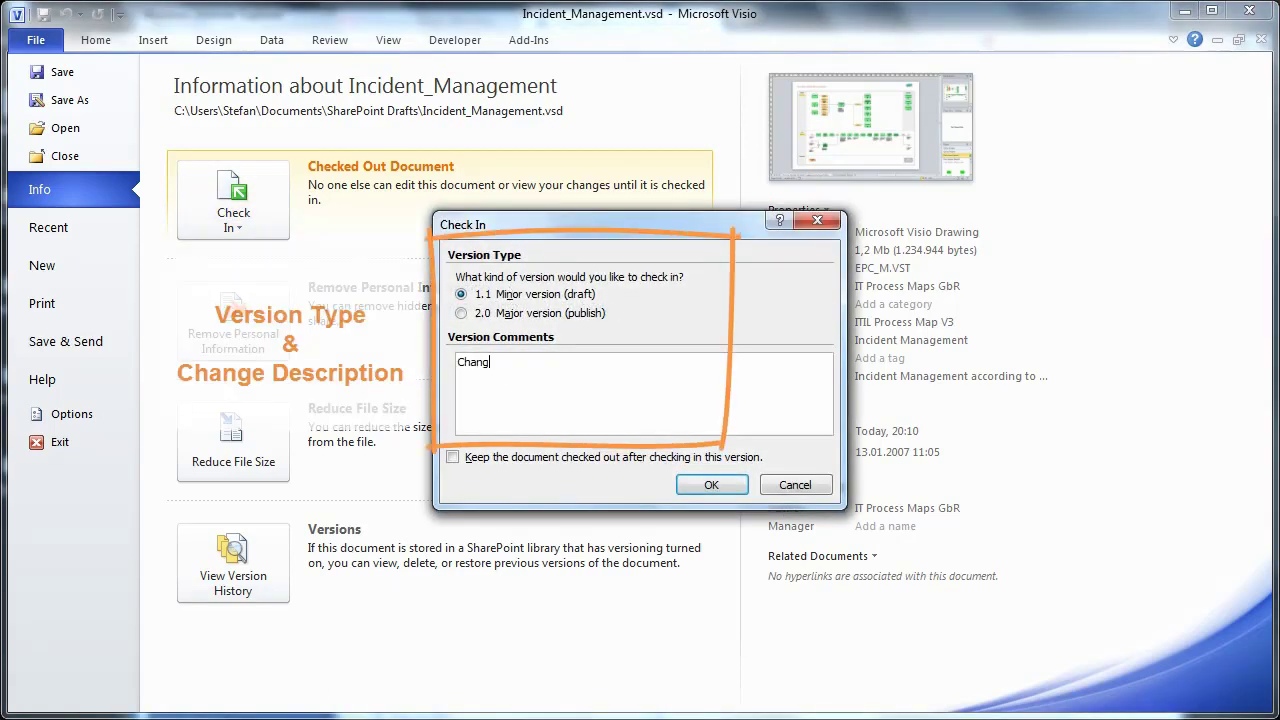
text(nd activity)
click(707, 485)
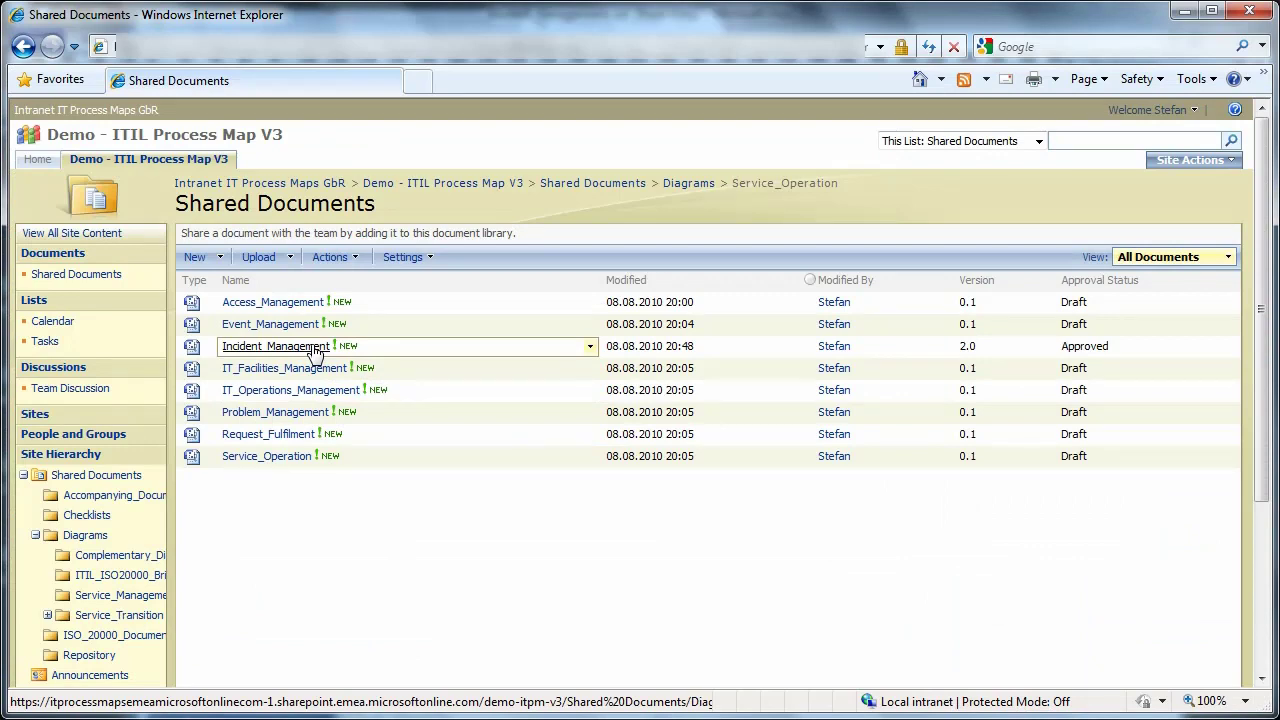
- Show Version History for Incident_Management.vsd from its Shared Documents item menu
click(590, 350)
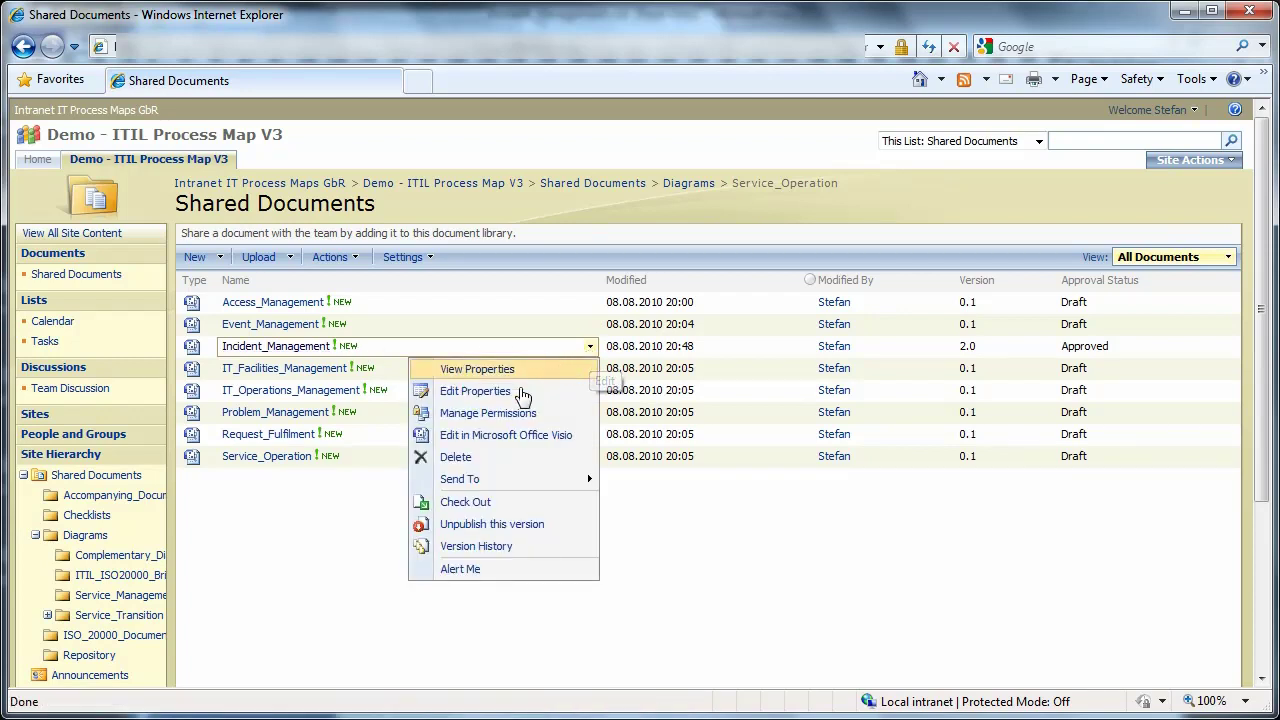
click(470, 546)
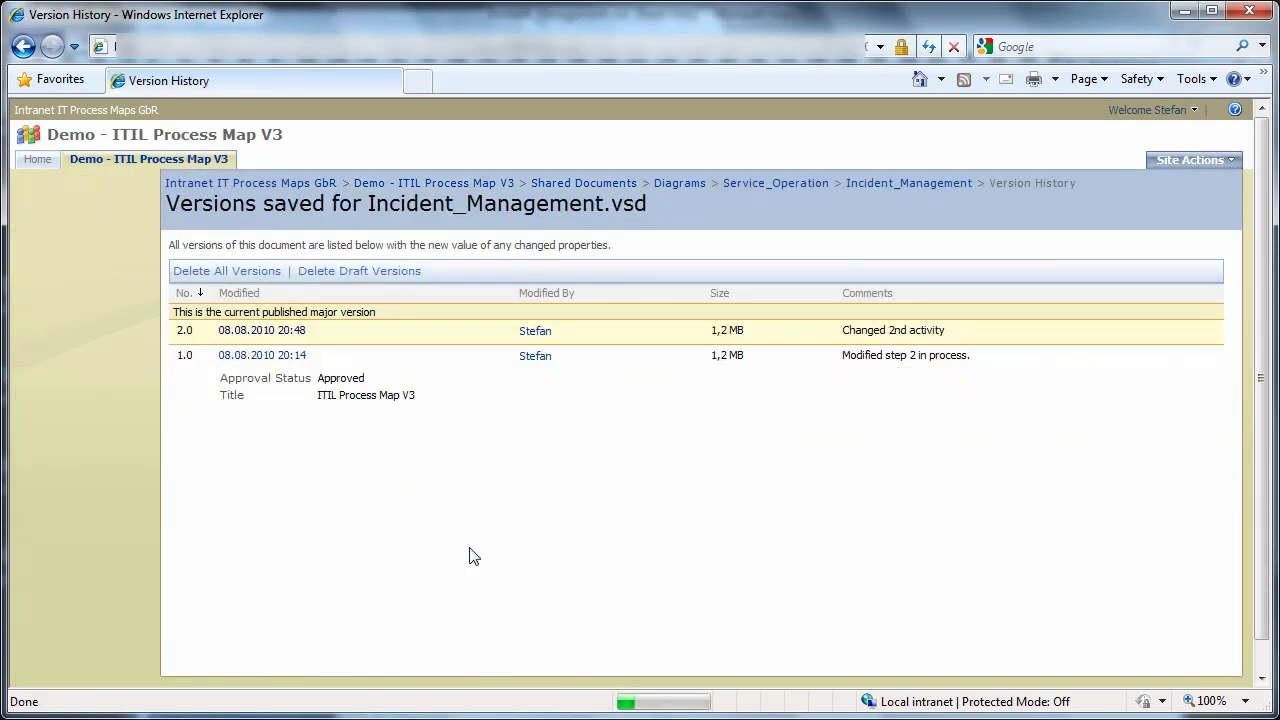